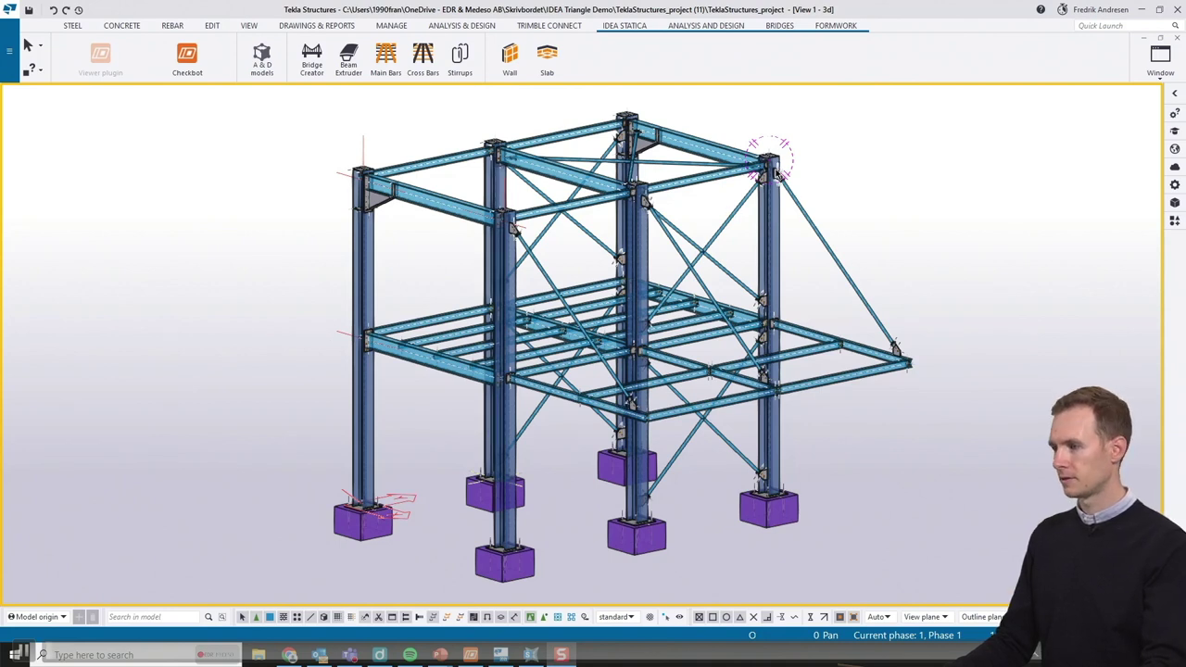
# - Examine the steel frame's haunched top-corner connection and the floor-level connection on the outer corner column
pyautogui.scroll(10, 778, 176)
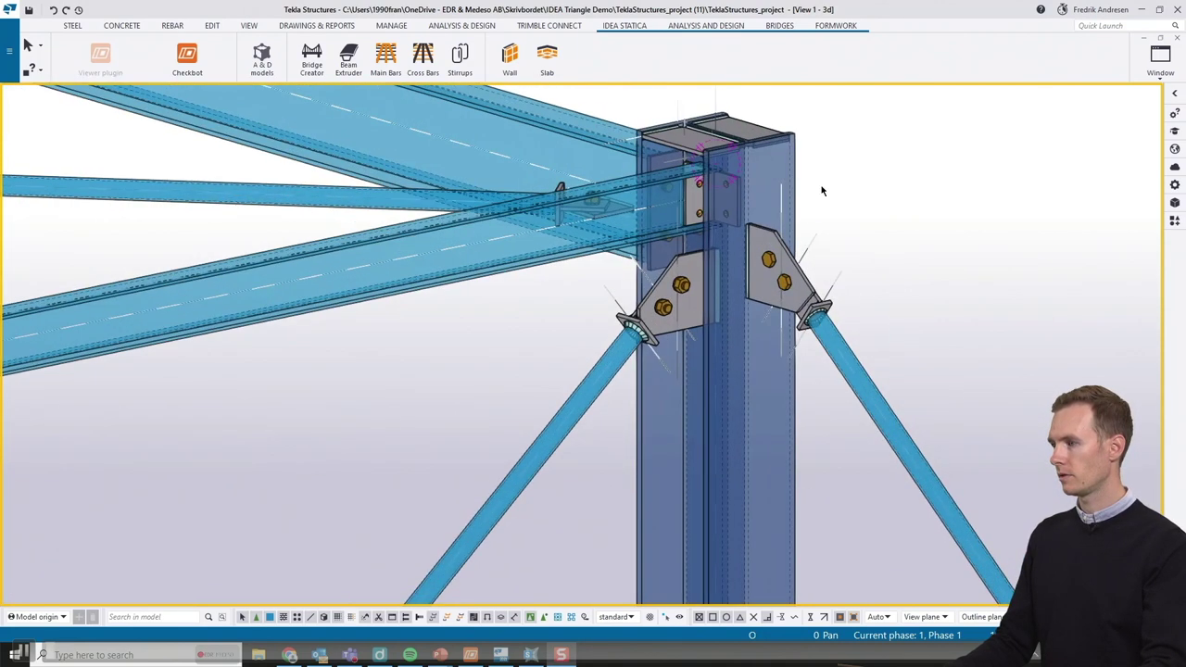
pyautogui.keyDown('ctrl'); pyautogui.moveTo(821, 191); pyautogui.dragTo(870, 195, button='middle'); pyautogui.keyUp('ctrl')
pyautogui.scroll(-5, 543, 404)
pyautogui.scroll(2, 816, 321)
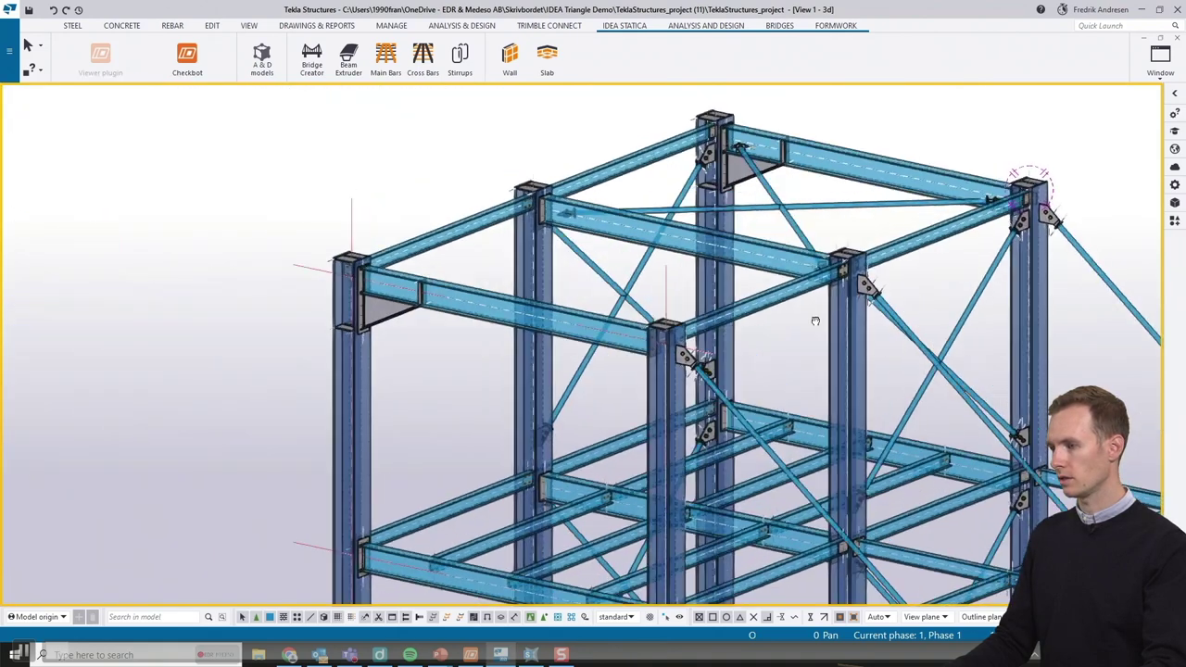
pyautogui.keyDown('ctrl'); pyautogui.moveTo(815, 321); pyautogui.dragTo(762, 320, button='middle'); pyautogui.keyUp('ctrl')
pyautogui.press('v')
pyautogui.click(332, 222)
pyautogui.keyDown('ctrl'); pyautogui.moveTo(338, 230); pyautogui.dragTo(508, 235, button='middle'); pyautogui.keyUp('ctrl')
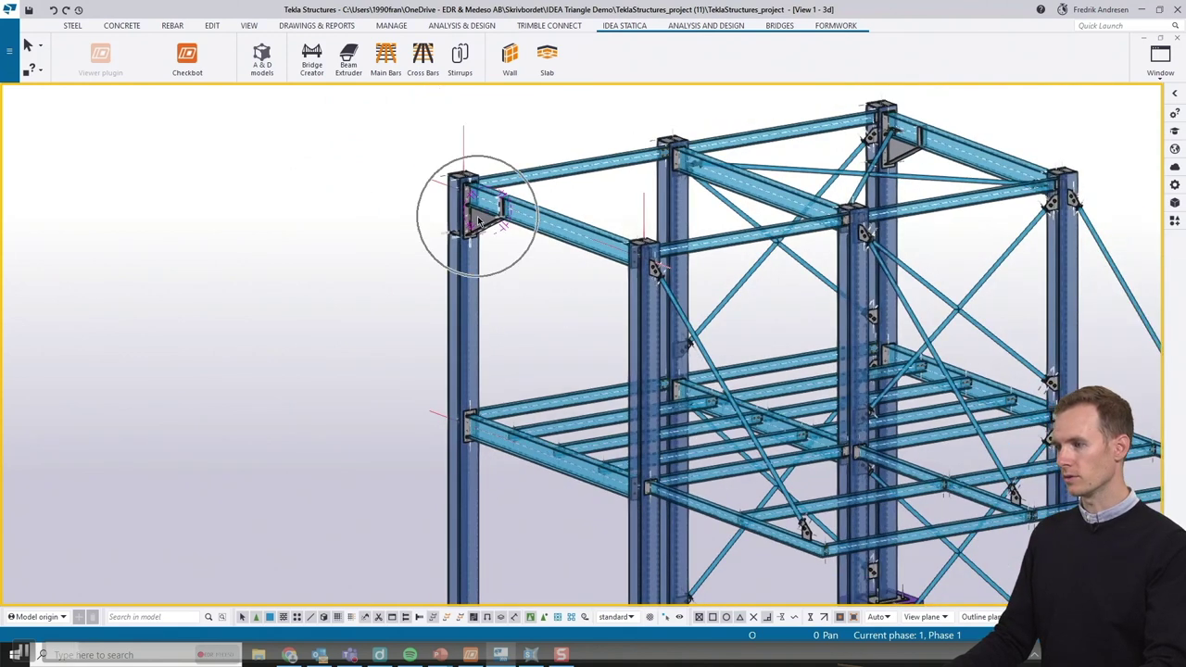
pyautogui.press('ctrl')
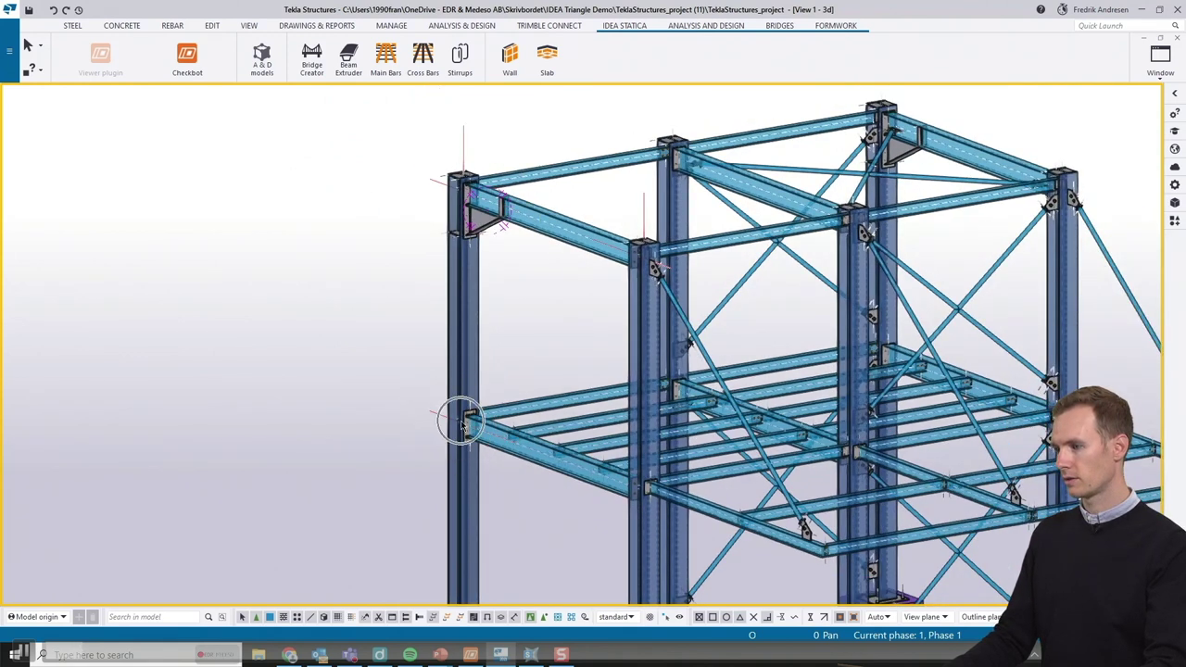
pyautogui.press('ctrl')
pyautogui.scroll(-1, 519, 426)
pyautogui.moveTo(484, 375); pyautogui.dragTo(404, 350, button='middle')
# - Launch Checkbot from the Tekla model and create a new steel project with the European design code
pyautogui.click(190, 63)
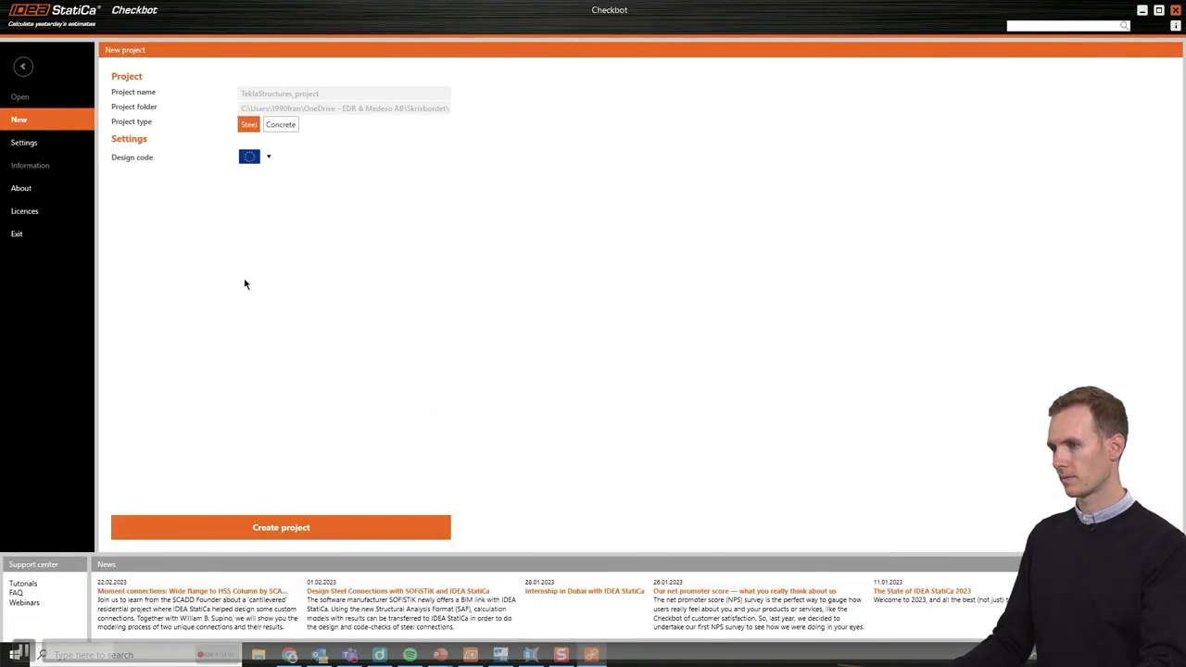
pyautogui.click(312, 526)
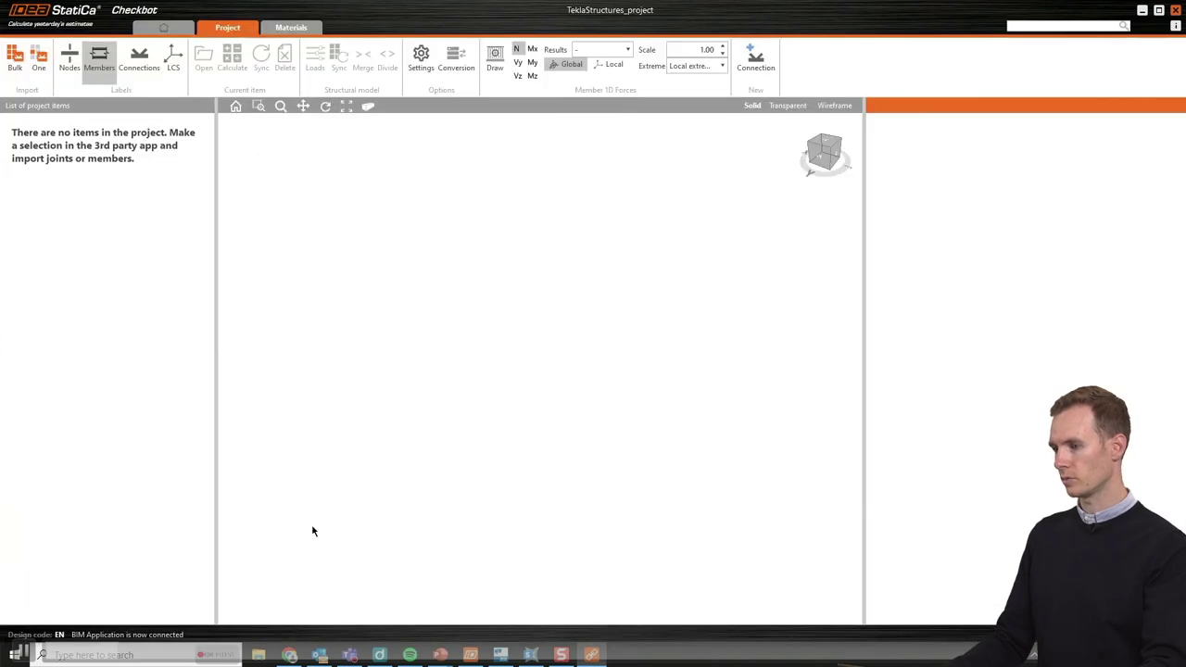
# - Bulk import the outer corner column with its connected upper and floor-level beams from Tekla Structures into Checkbot
pyautogui.click(14, 77)
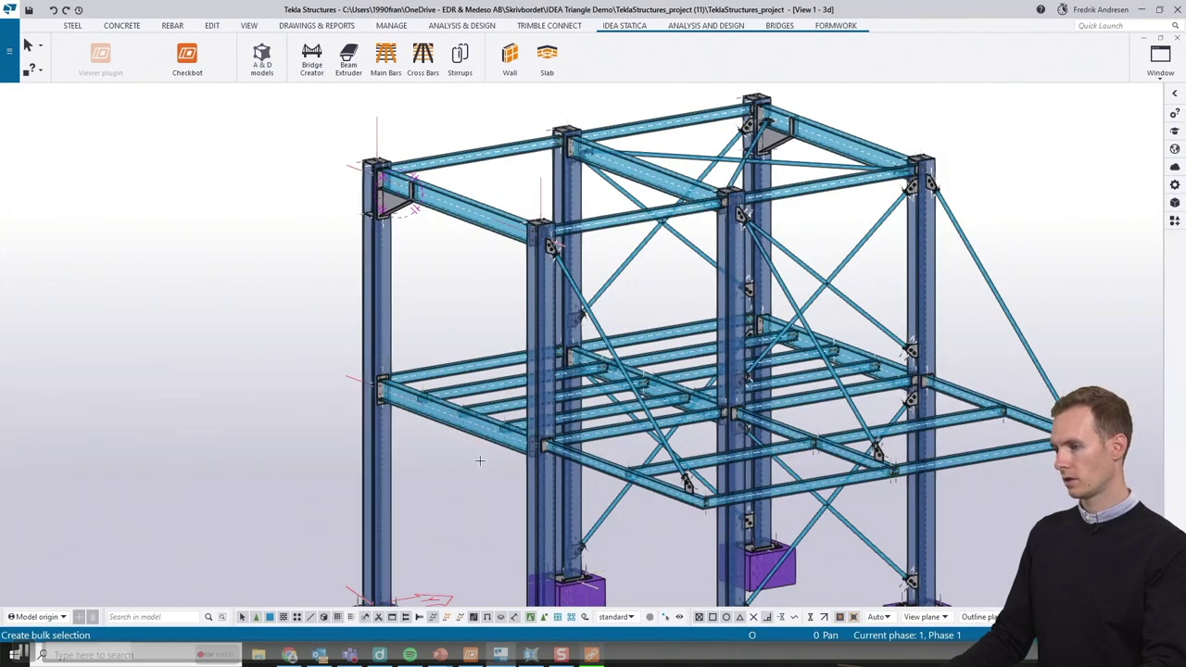
pyautogui.moveTo(476, 455); pyautogui.dragTo(264, 102)
pyautogui.middleClick(302, 364)
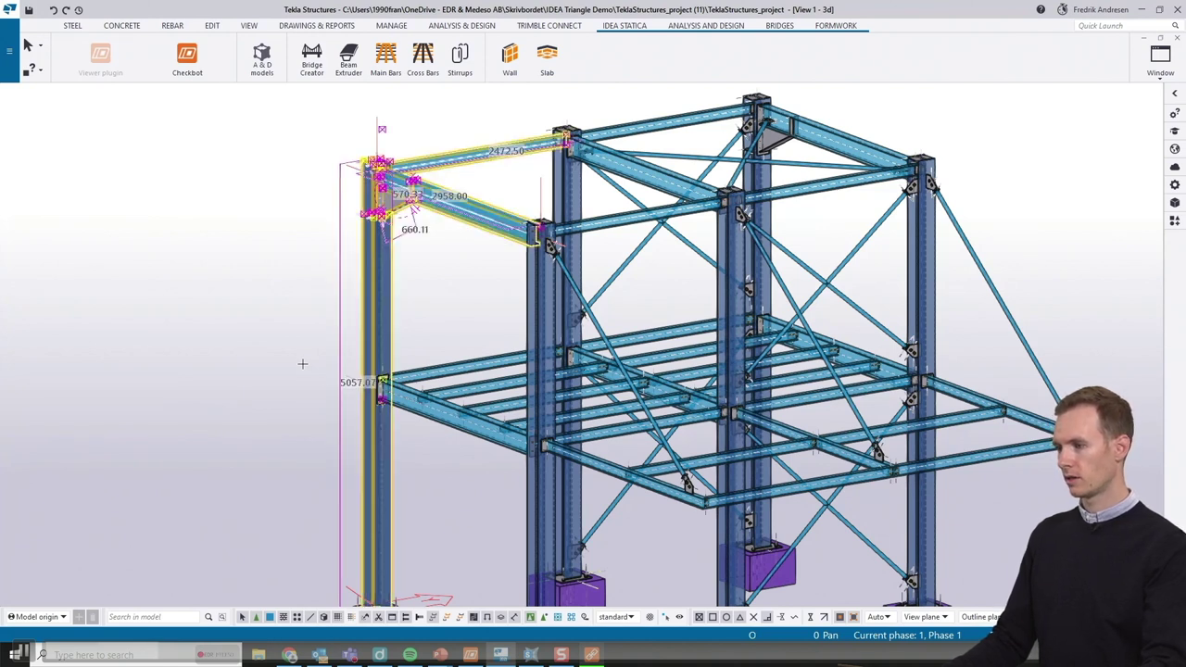
pyautogui.click(591, 655)
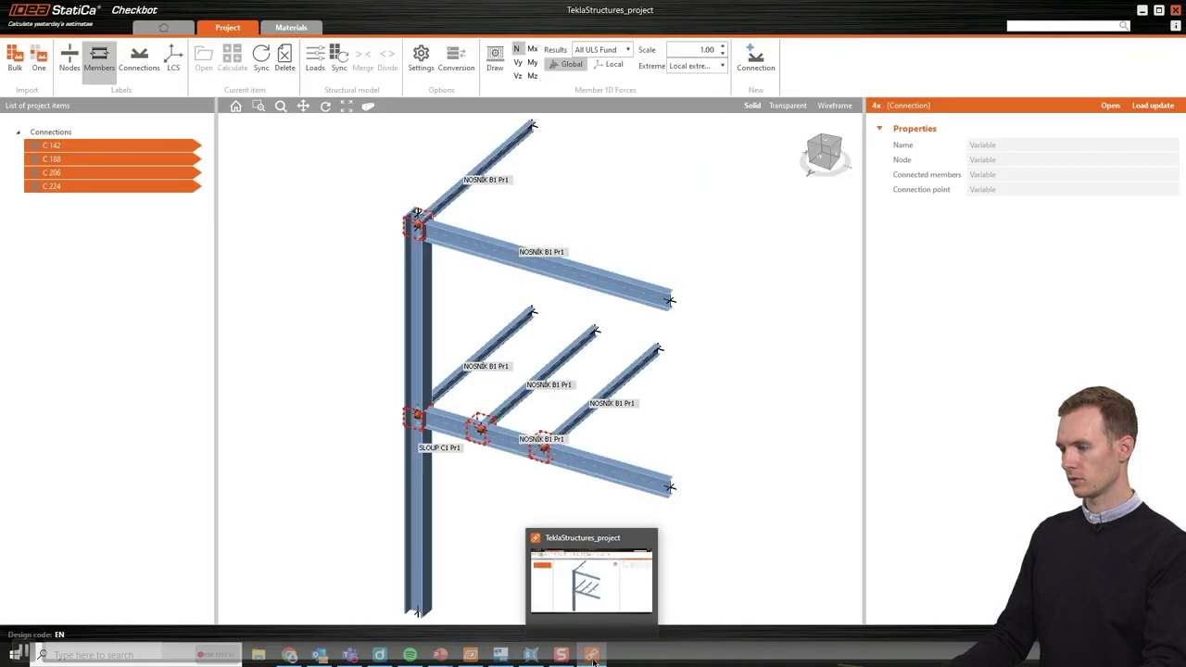
pyautogui.click(593, 660)
pyautogui.click(593, 659)
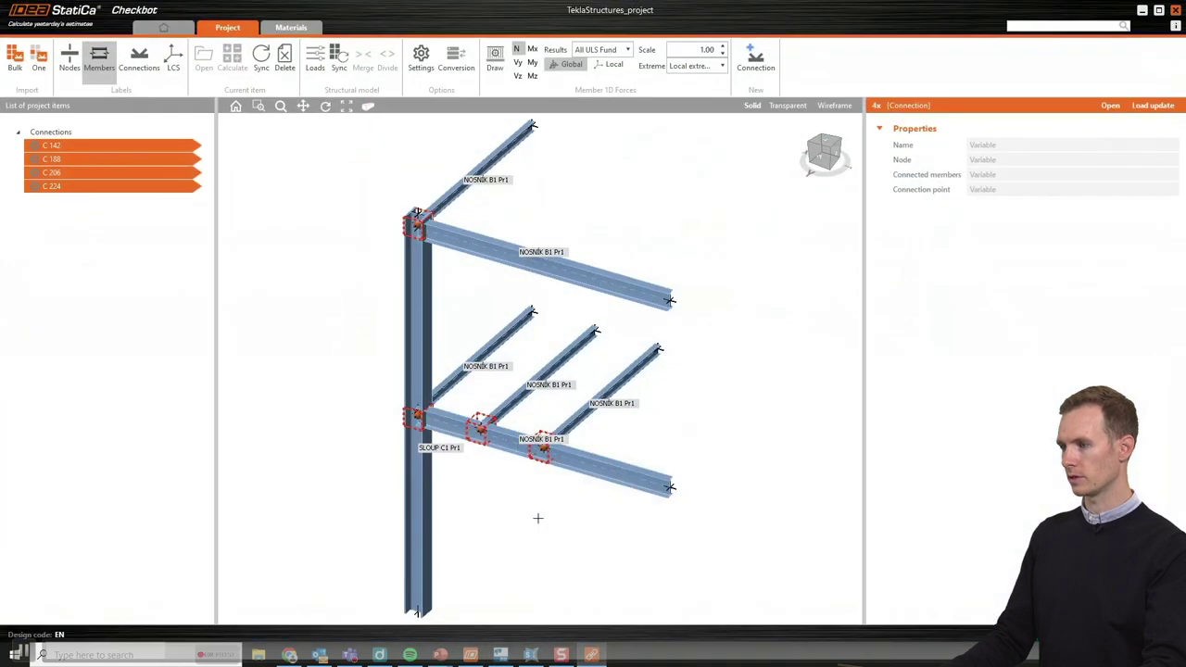
# - Open connection C 142 in IDEA StatiCa Connection, hide the member labels and inspect the haunched joint
pyautogui.click(299, 294)
pyautogui.click(71, 148)
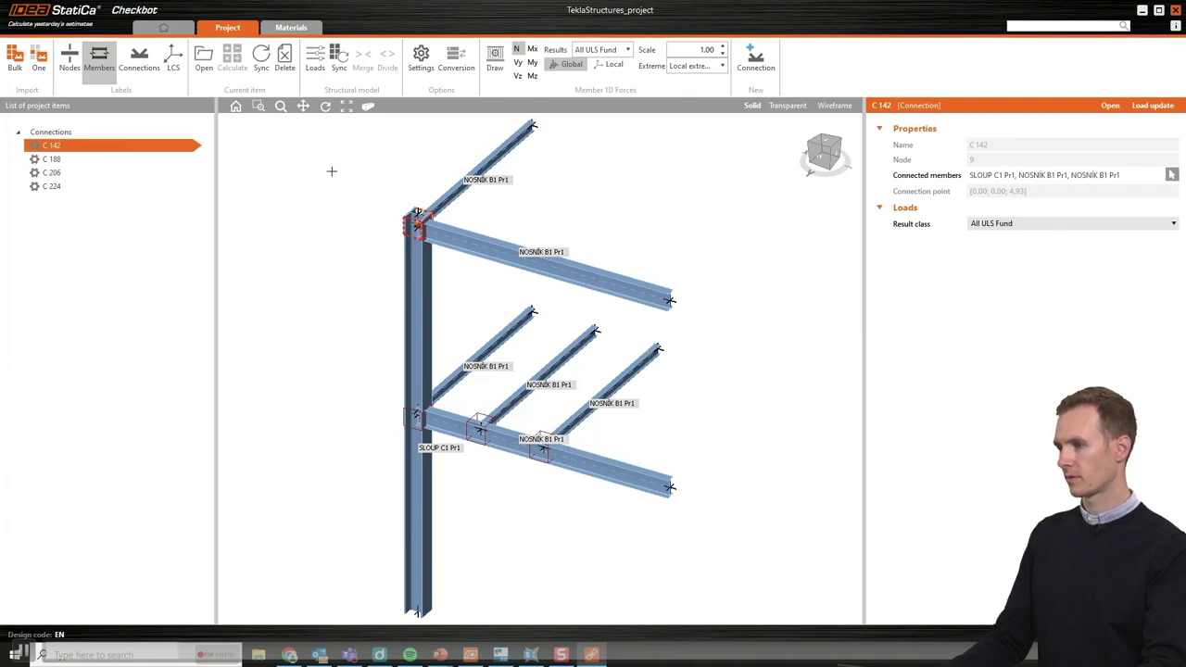
pyautogui.click(205, 68)
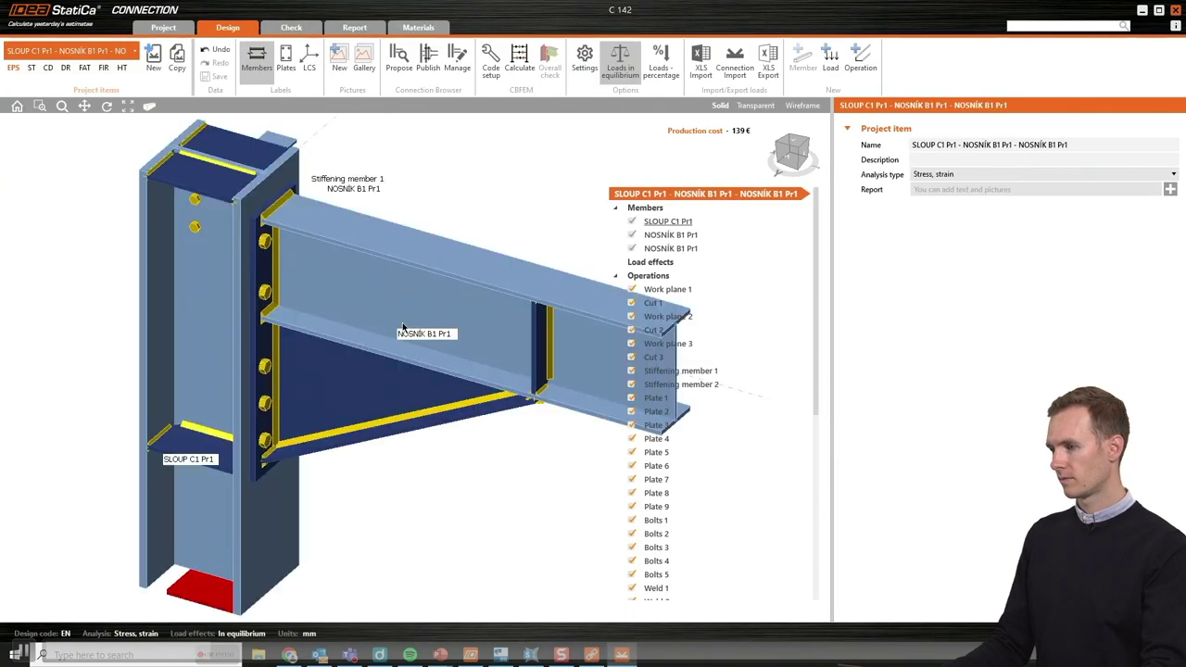
pyautogui.click(257, 58)
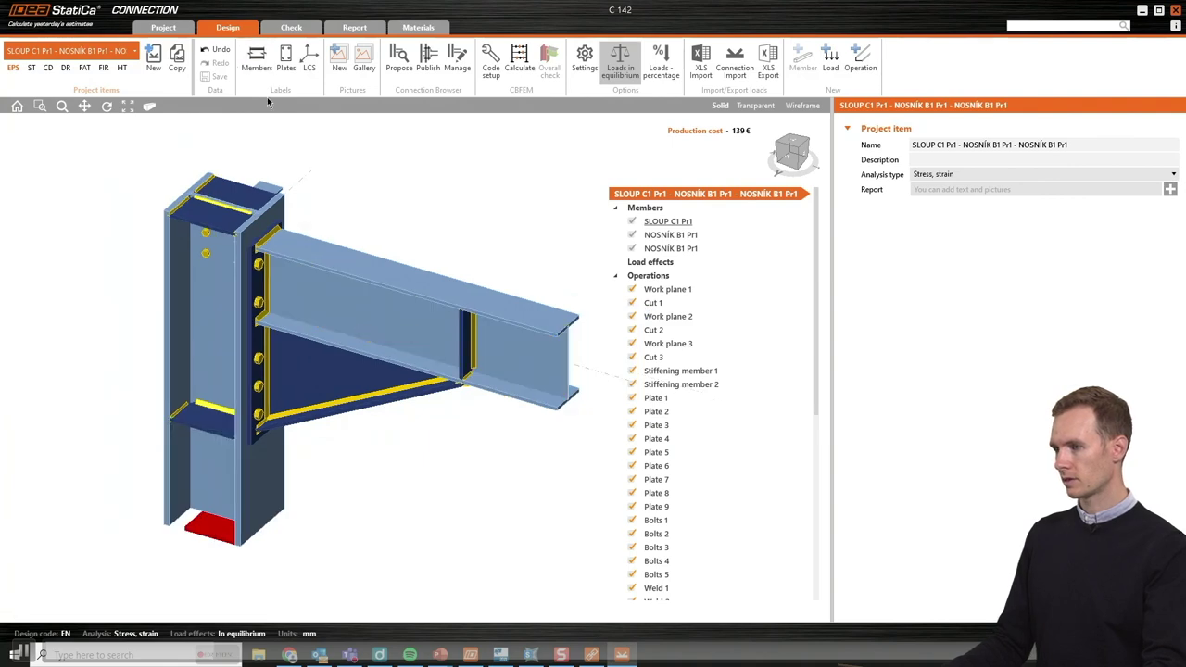
pyautogui.moveTo(426, 375); pyautogui.dragTo(486, 391, button='right')
pyautogui.scroll(5, 401, 429)
pyautogui.scroll(-4, 495, 378)
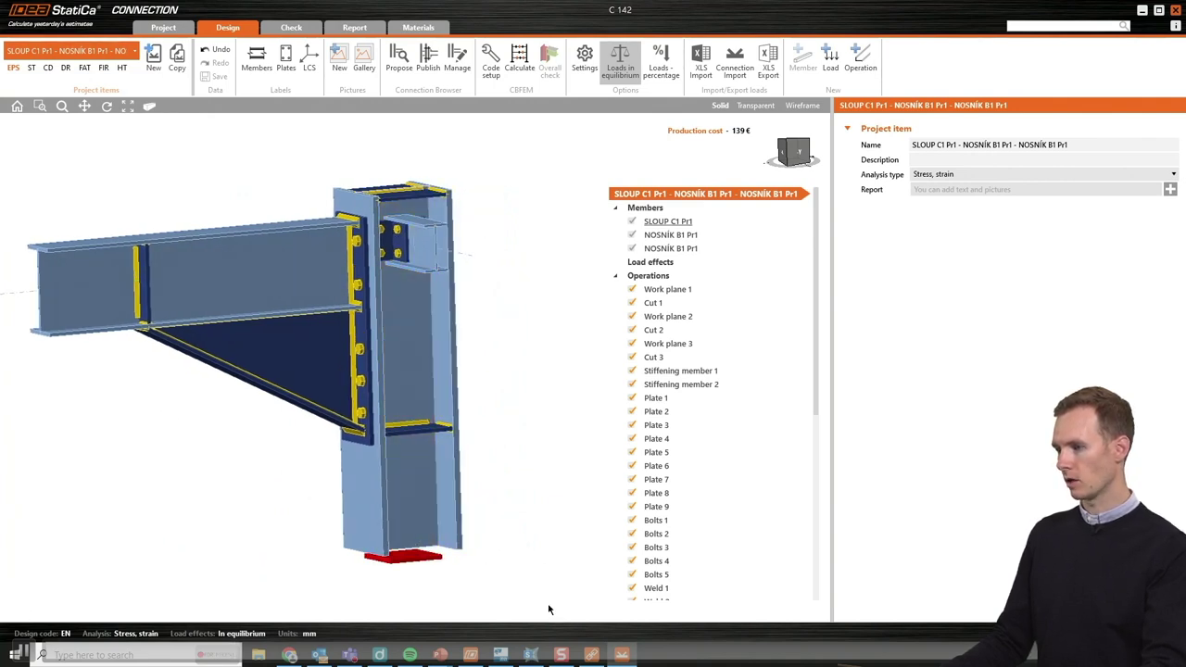
# - Switch to SAP2000 and display the frame's filled Moment 3-3 force diagram for combination ULS 1
pyautogui.click(530, 654)
pyautogui.scroll(2, 543, 351)
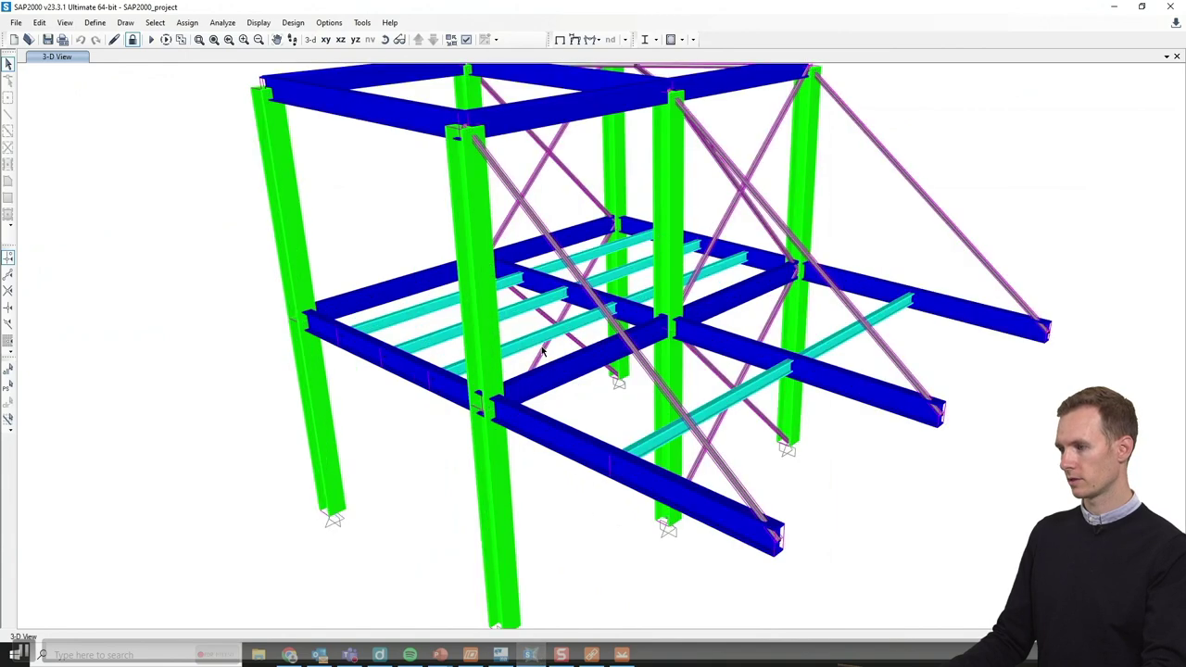
pyautogui.scroll(-4, 544, 351)
pyautogui.moveTo(539, 378)
pyautogui.keyDown('shift'); pyautogui.mouseDown(button='middle')
pyautogui.moveTo(578, 391)
pyautogui.moveTo(543, 386)
pyautogui.mouseUp(button='middle'); pyautogui.keyUp('shift')
pyautogui.click(590, 40)
pyautogui.click(626, 80)
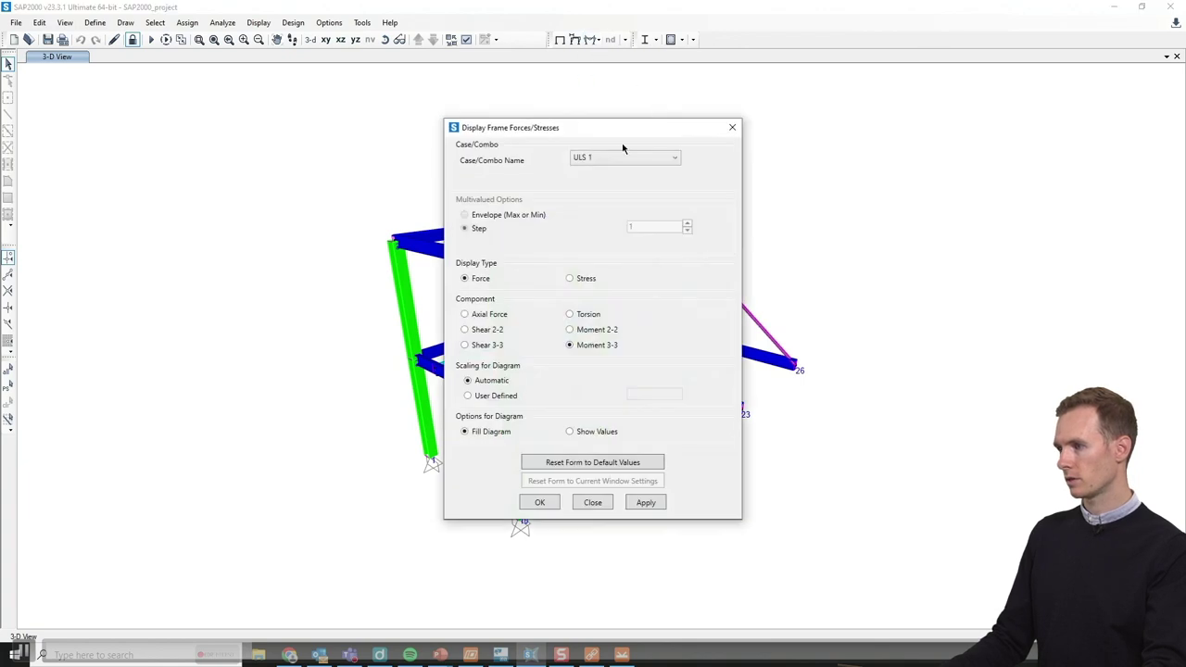
pyautogui.click(540, 503)
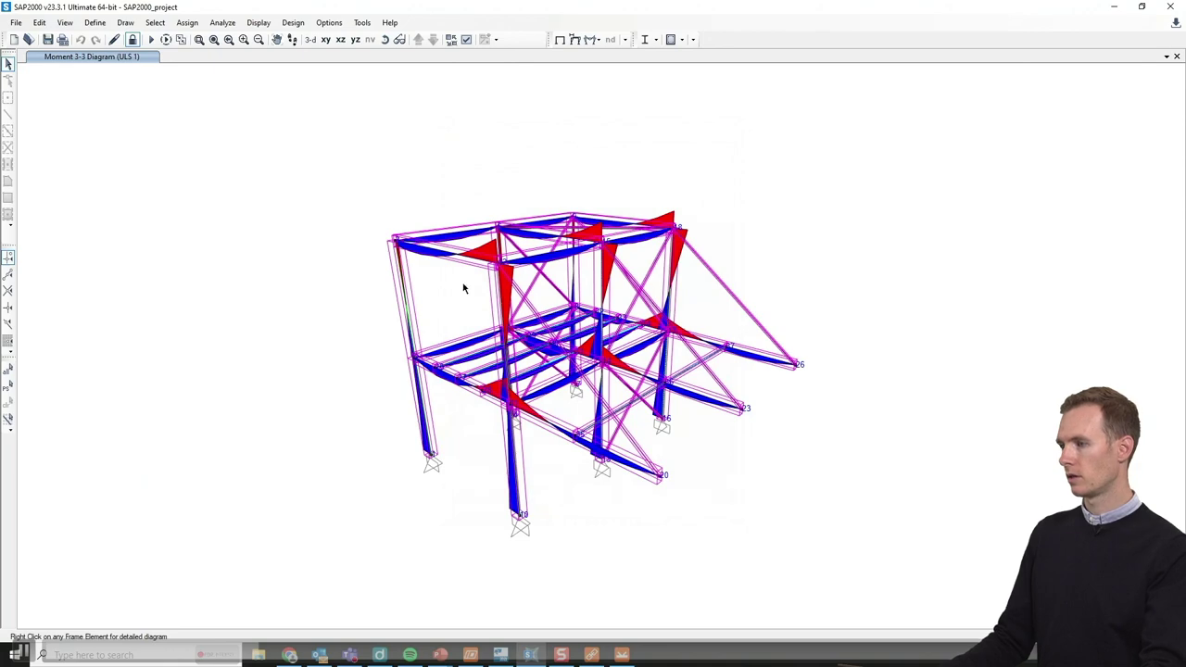
# - Examine the moment diagrams around the whole frame and restore the undeformed model display
pyautogui.scroll(9, 507, 258)
pyautogui.scroll(-3, 513, 260)
pyautogui.moveTo(539, 265); pyautogui.dragTo(797, 251, button='middle')
pyautogui.scroll(-6, 771, 266)
pyautogui.moveTo(778, 319); pyautogui.dragTo(569, 270, button='middle')
pyautogui.scroll(3, 616, 318)
pyautogui.click(561, 40)
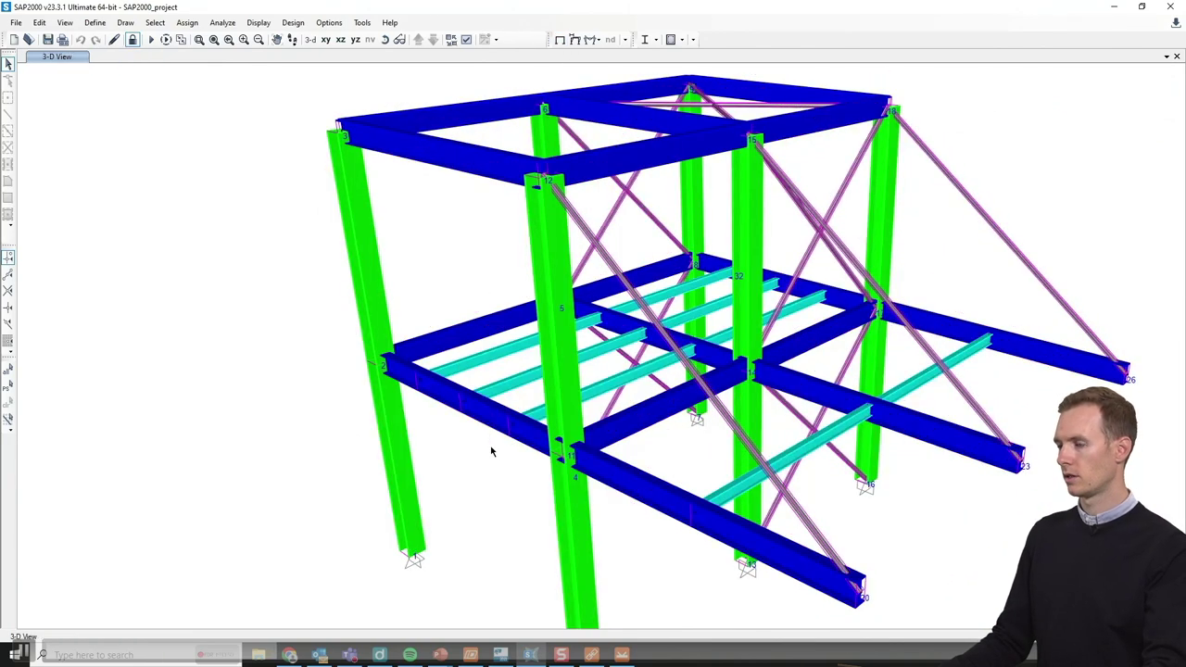
# - Select the outer corner column region in SAP2000, launch its Checkbot project and import the connections
pyautogui.moveTo(369, 188); pyautogui.dragTo(268, 92)
pyautogui.click(362, 23)
pyautogui.click(363, 58)
pyautogui.click(559, 403)
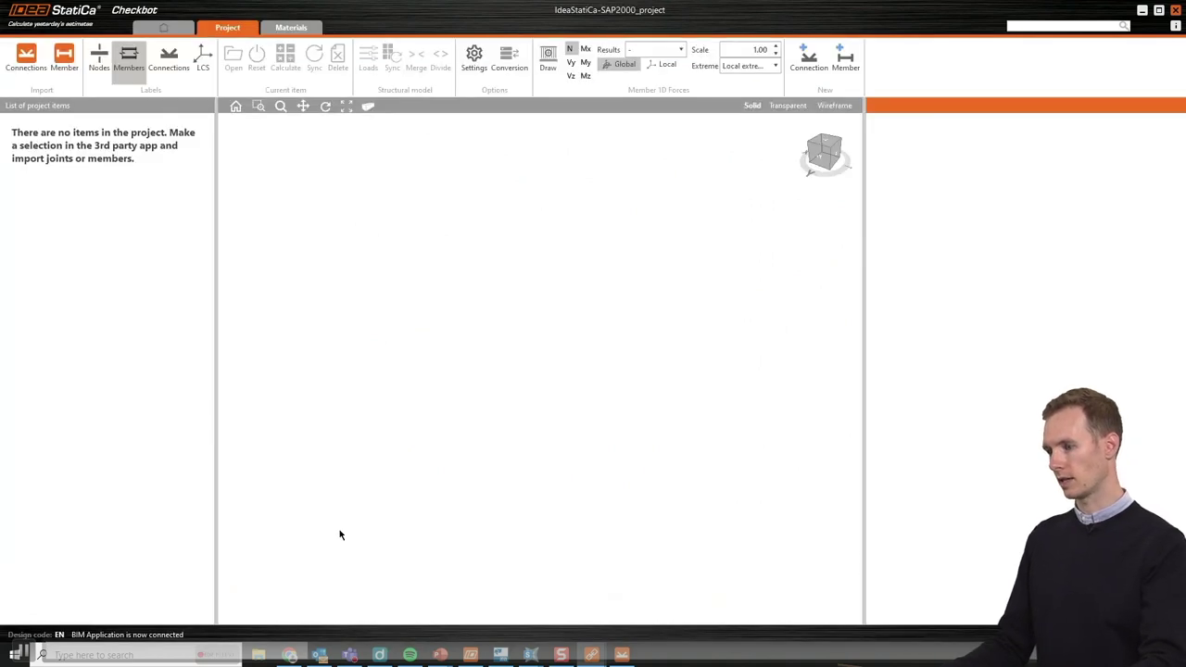
pyautogui.click(26, 65)
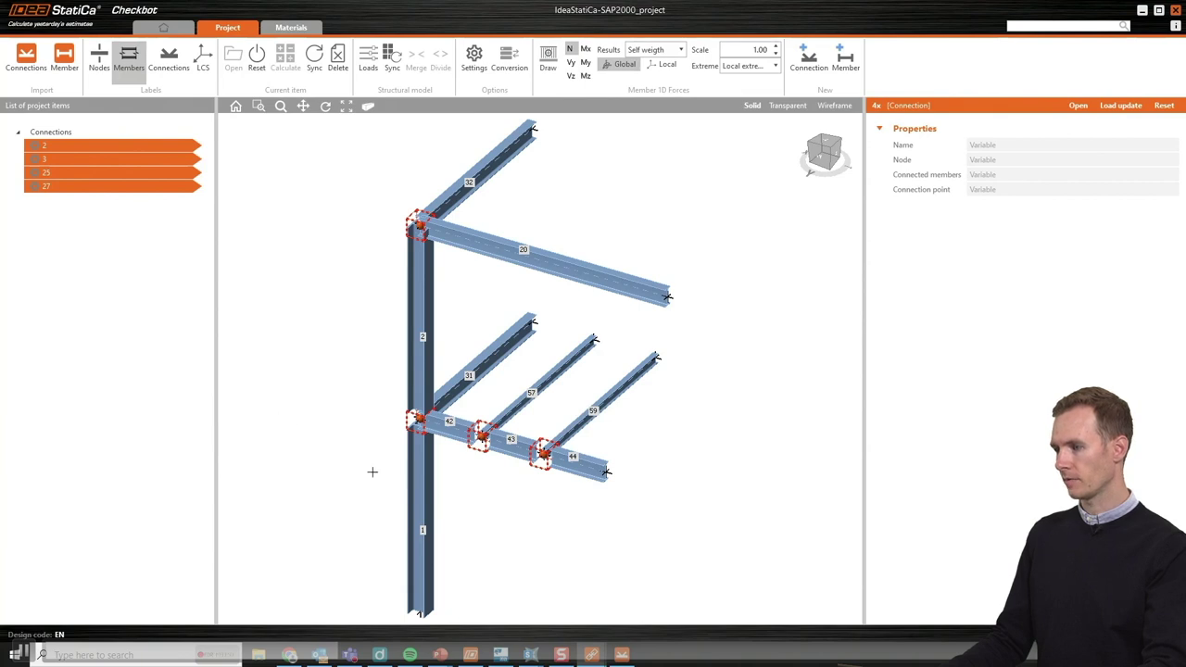
# - Merge column members 1 and 2 into one continuous design member
pyautogui.click(424, 482)
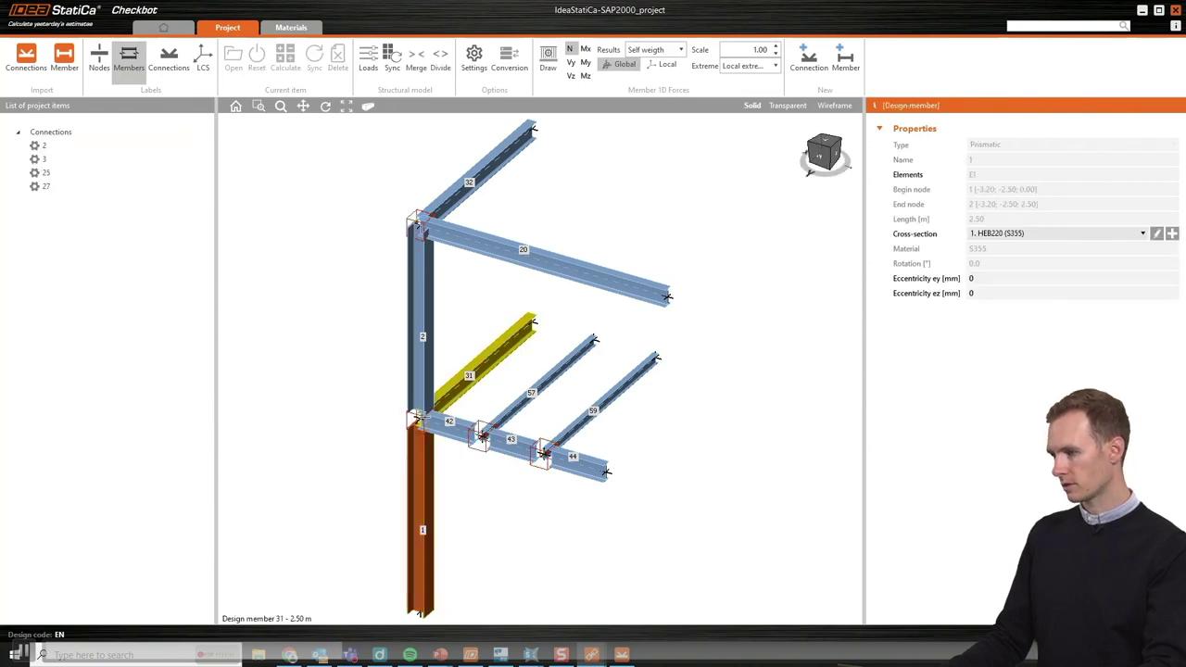
pyautogui.click(413, 63)
pyautogui.click(503, 278)
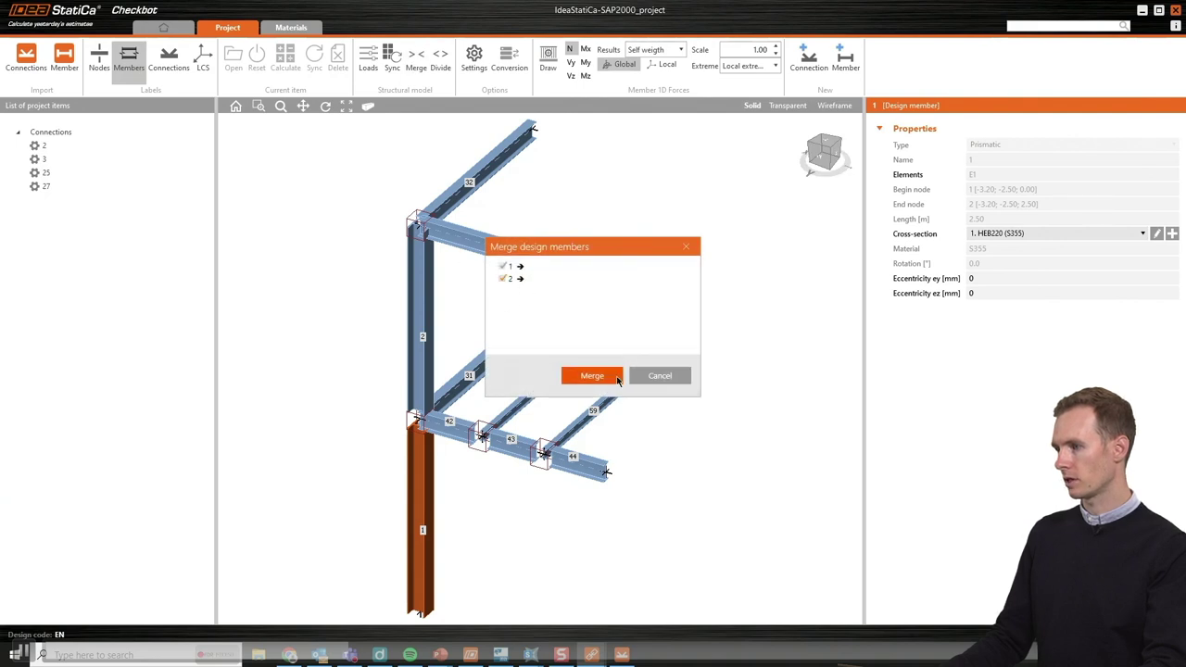
pyautogui.click(618, 381)
pyautogui.click(620, 370)
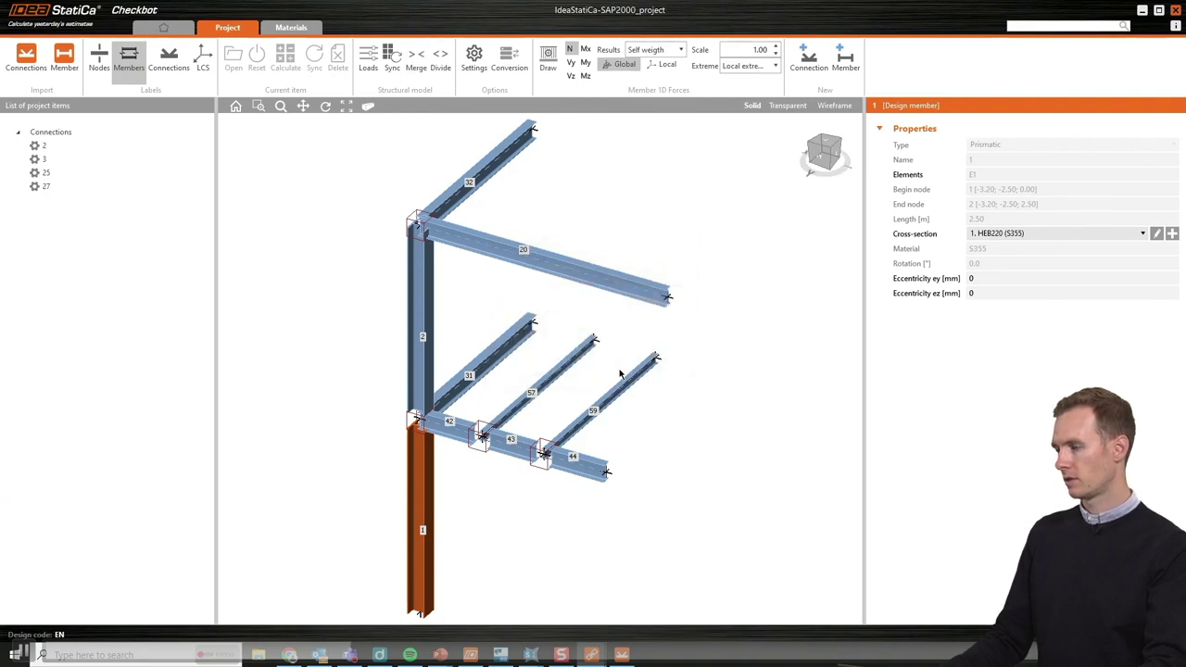
# - Merge floor beam members 42, 43 and 44 into one design member, accepting the reset of connections 25 and 27
pyautogui.click(579, 466)
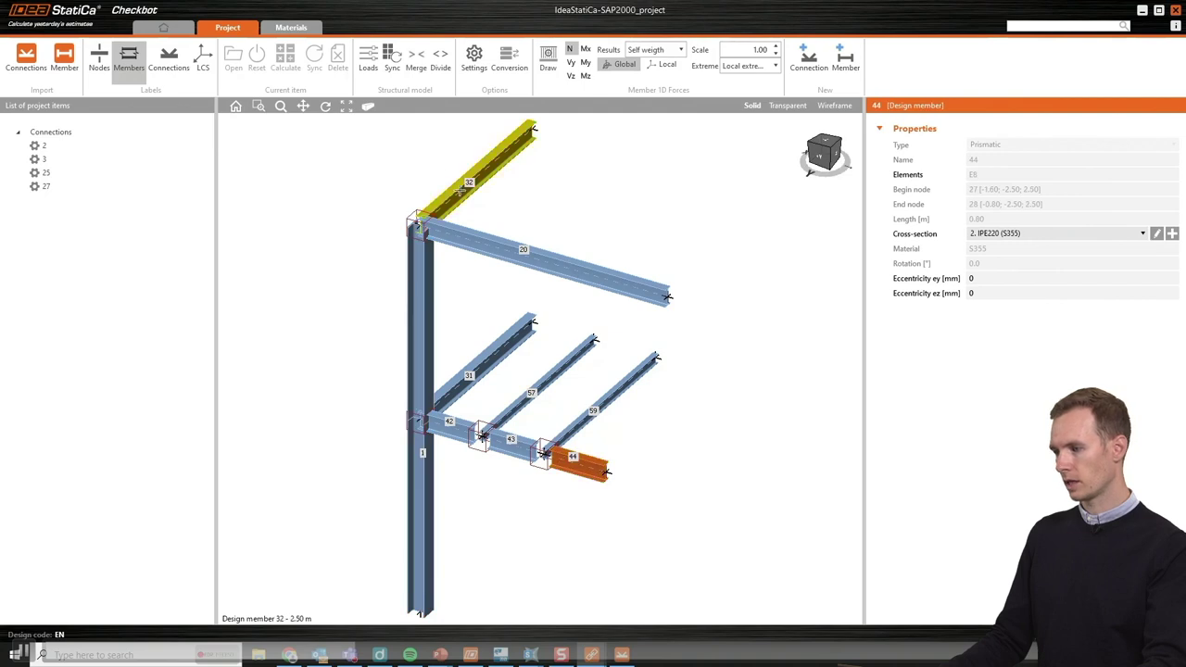
pyautogui.click(413, 63)
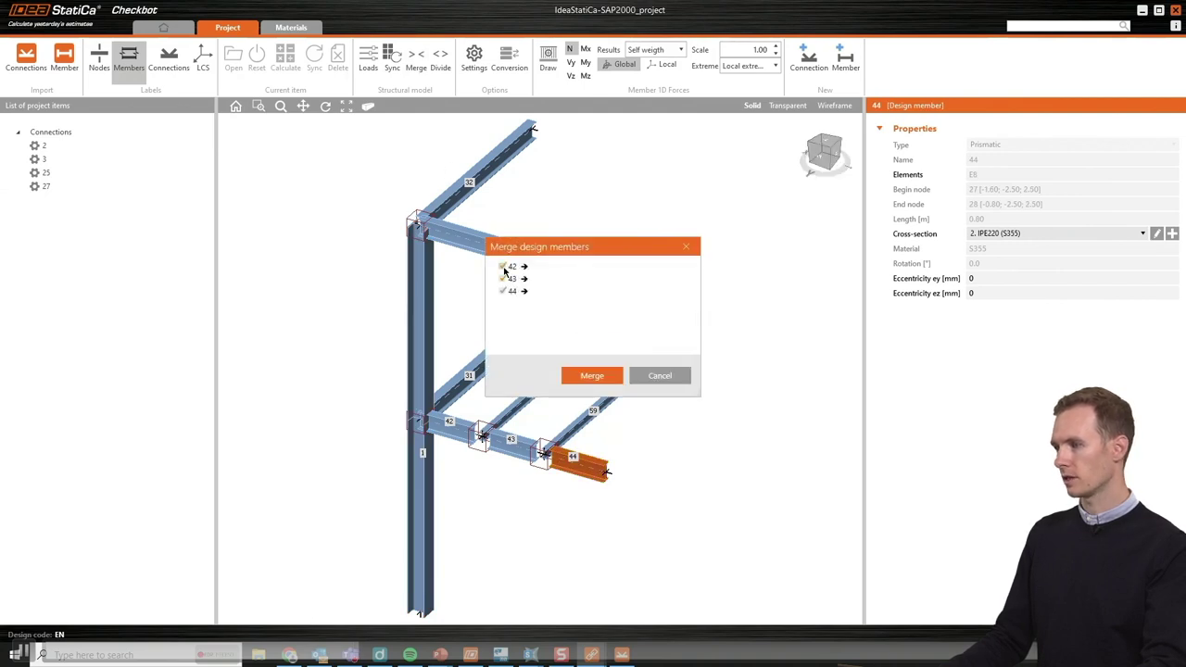
pyautogui.click(592, 376)
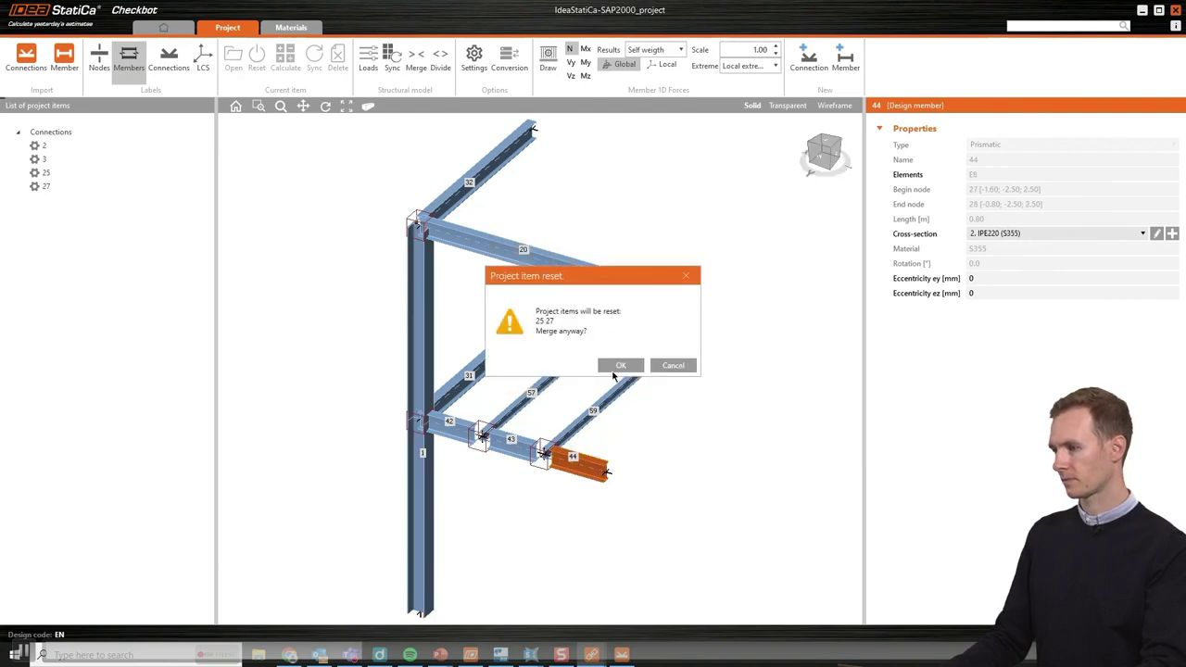
pyautogui.click(619, 366)
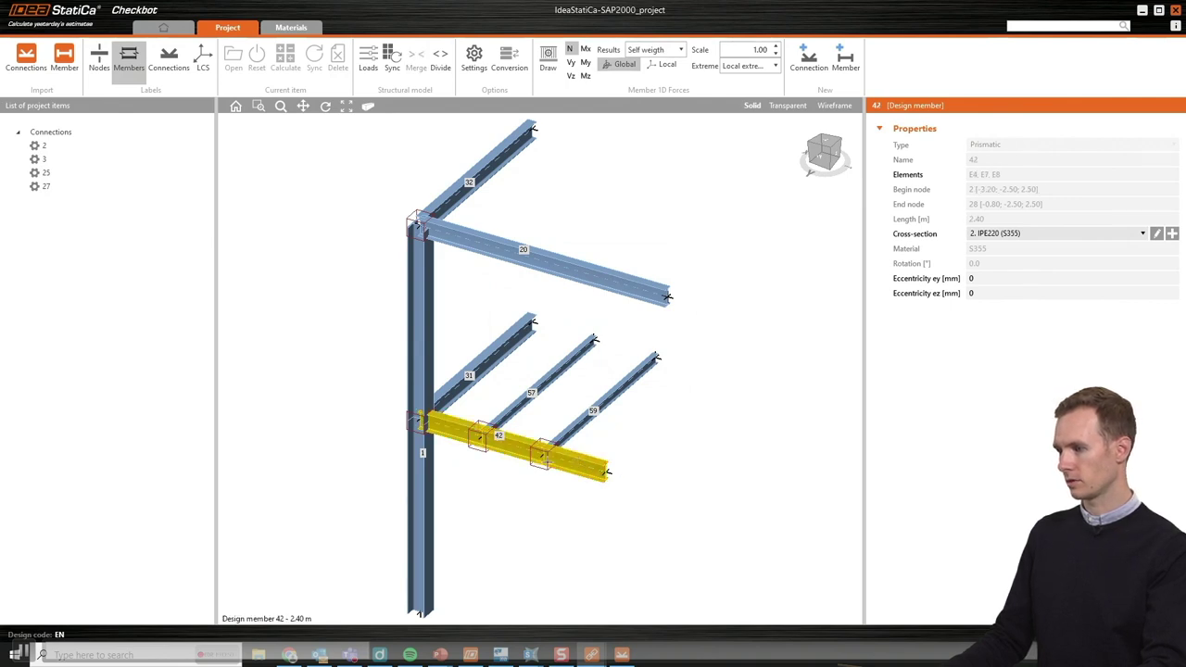
# - Review the ULS 2 and ULS 3 combinations in the load configurator and close it without saving
pyautogui.click(367, 66)
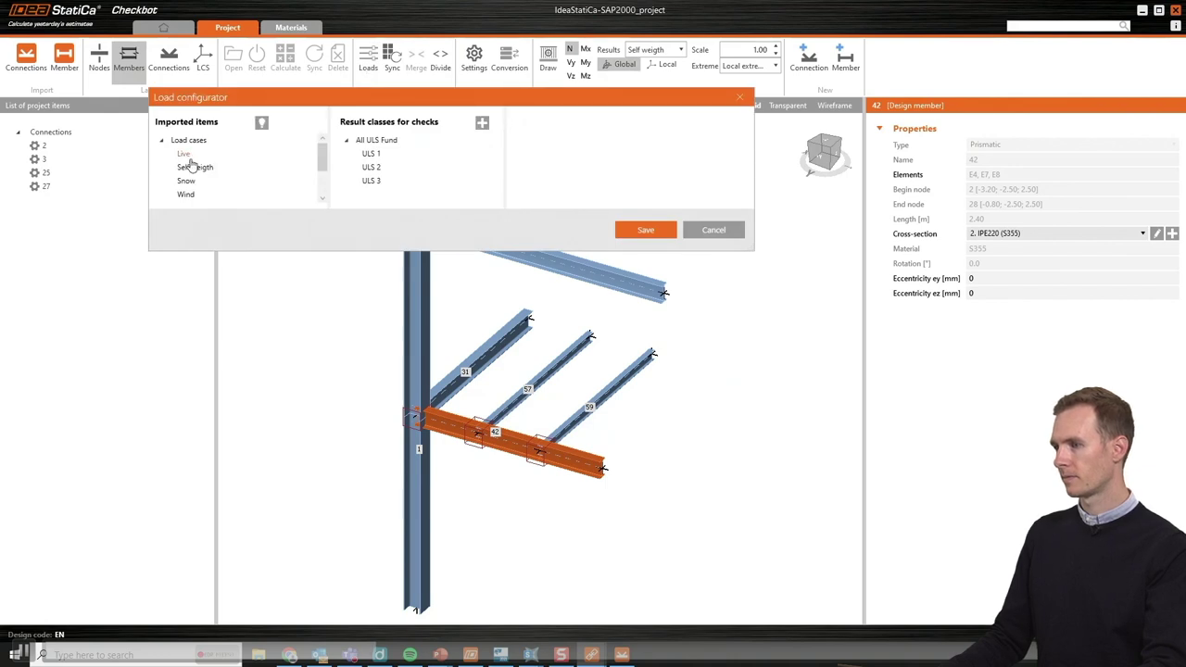
pyautogui.click(373, 167)
pyautogui.click(375, 181)
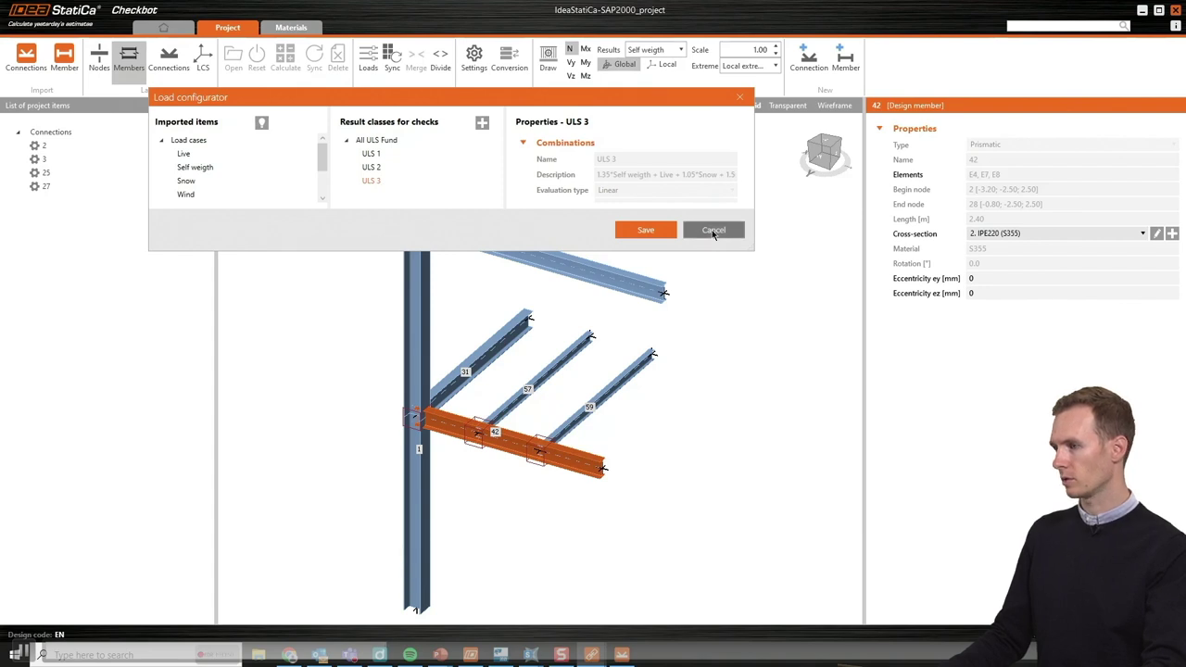
pyautogui.click(711, 232)
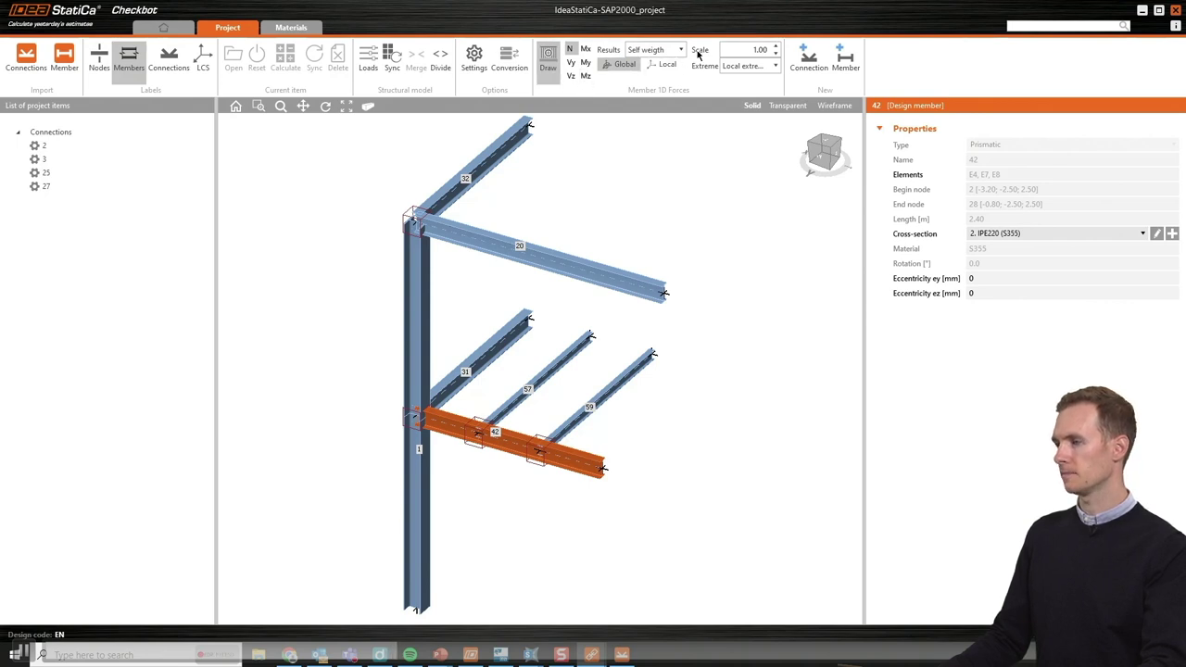
# - Display the ULS 1 member moment diagrams, cycling through Mx, My and Mz, and inspect connection 3
pyautogui.click(667, 50)
pyautogui.click(660, 126)
pyautogui.click(586, 53)
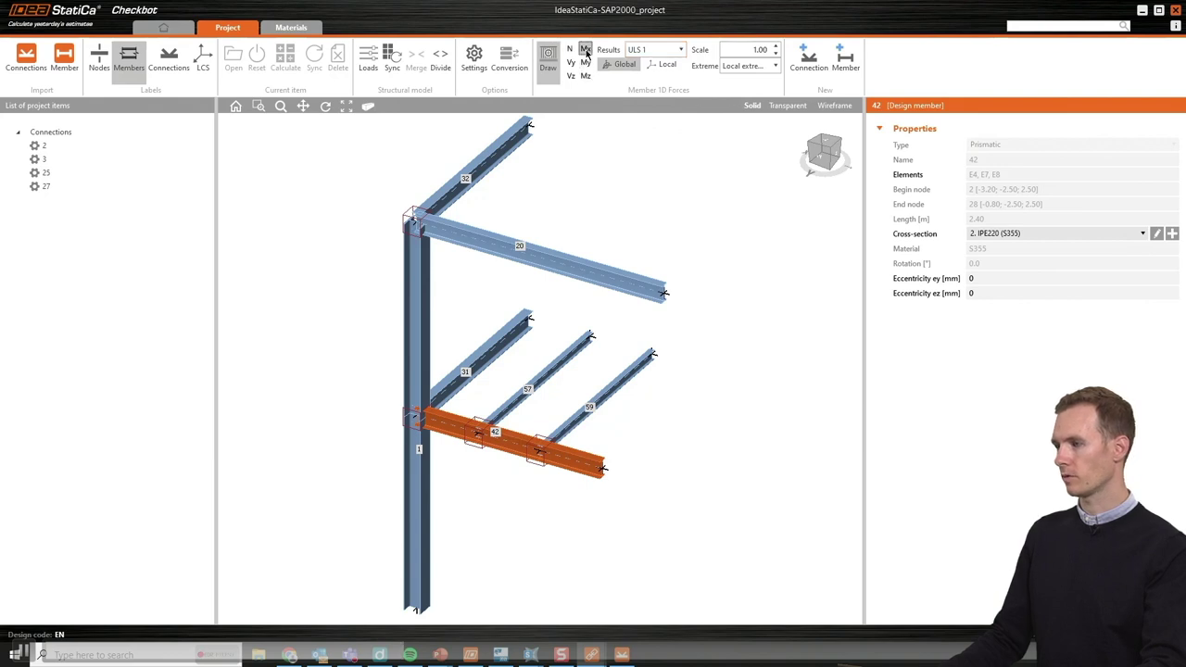
pyautogui.click(587, 64)
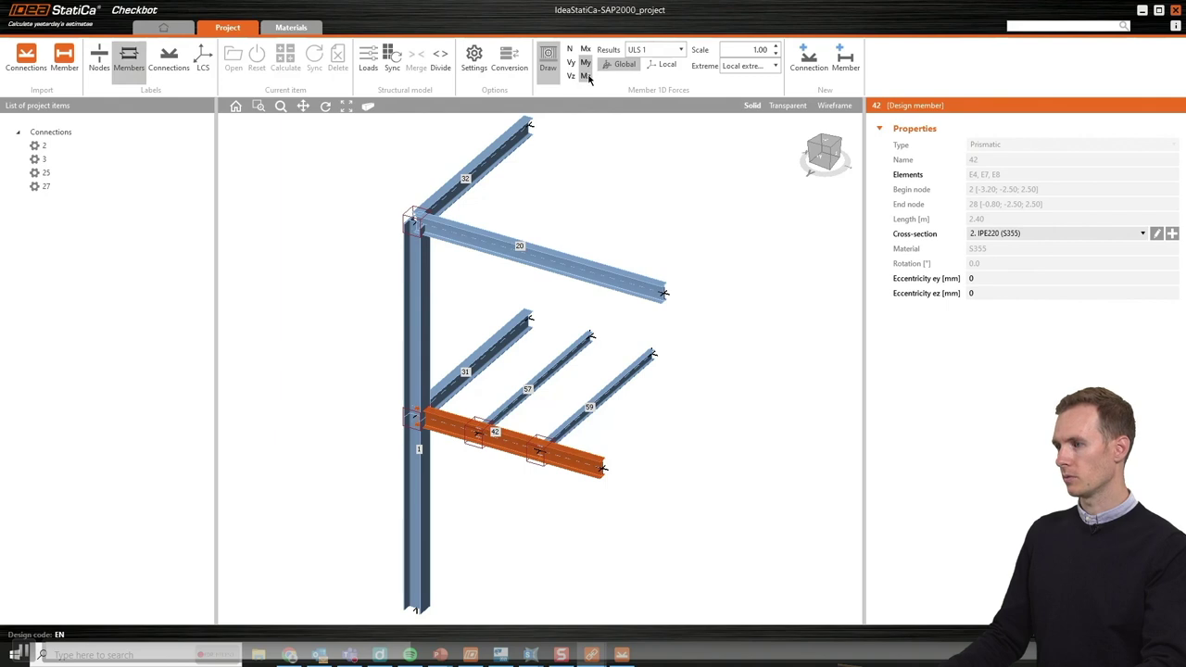
pyautogui.click(586, 76)
pyautogui.click(401, 227)
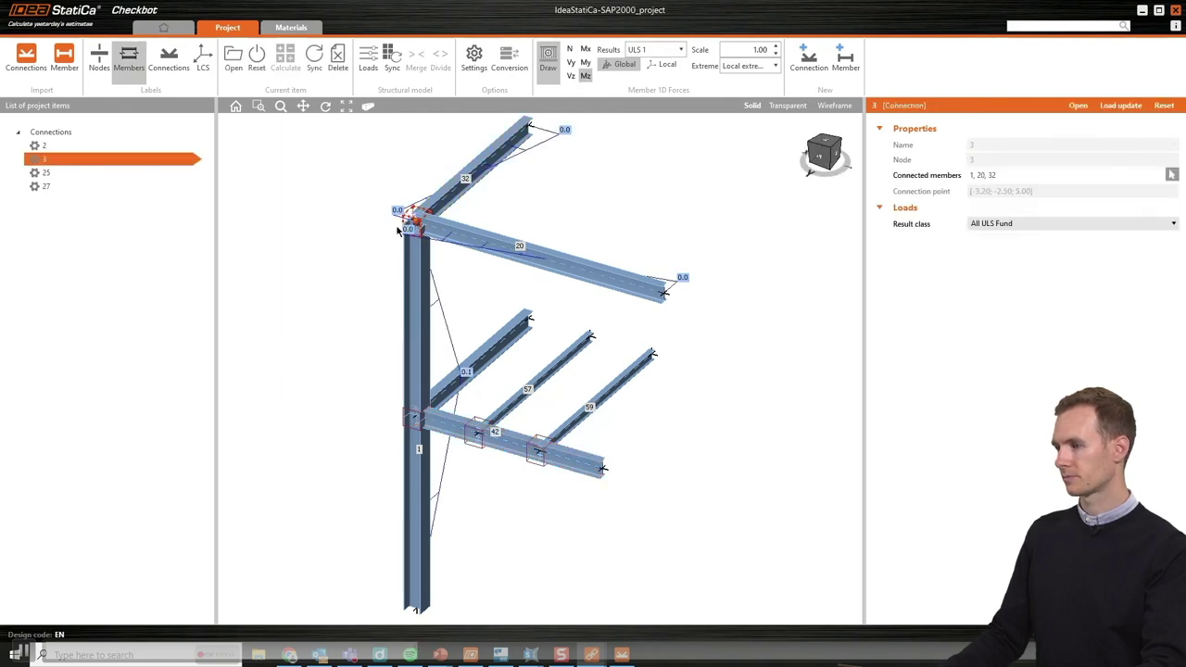
pyautogui.scroll(4, 426, 380)
pyautogui.moveTo(426, 383); pyautogui.dragTo(460, 353, button='right')
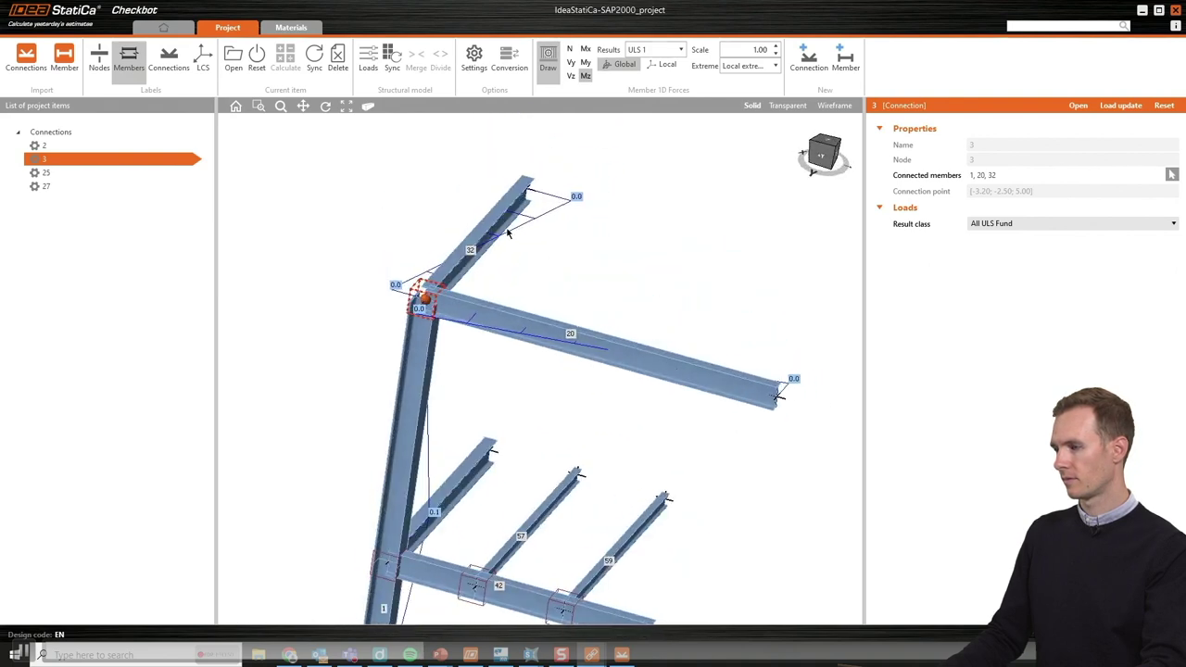
# - Examine the My moment diagram around connection 3 and turn off the member force drawing
pyautogui.click(585, 62)
pyautogui.moveTo(437, 319); pyautogui.dragTo(466, 358, button='middle')
pyautogui.moveTo(466, 357)
pyautogui.mouseDown(button='right')
pyautogui.moveTo(466, 257)
pyautogui.moveTo(466, 270)
pyautogui.moveTo(436, 275)
pyautogui.moveTo(442, 297)
pyautogui.moveTo(522, 377)
pyautogui.moveTo(654, 343)
pyautogui.moveTo(618, 352)
pyautogui.moveTo(553, 309)
pyautogui.moveTo(576, 342)
pyautogui.mouseUp(button='right')
pyautogui.click(548, 57)
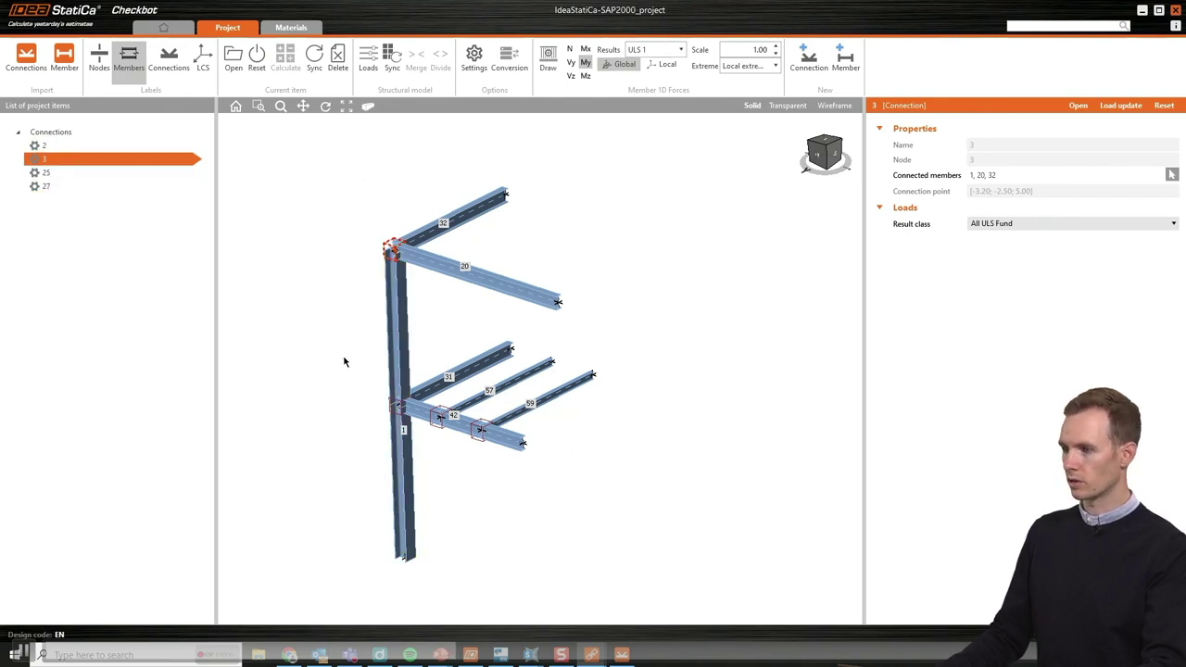
# - Switch to the C 142 connection project and import its load effects from the SAP2000 connection file Conn-3
pyautogui.click(623, 656)
pyautogui.moveTo(517, 380); pyautogui.dragTo(551, 387, button='right')
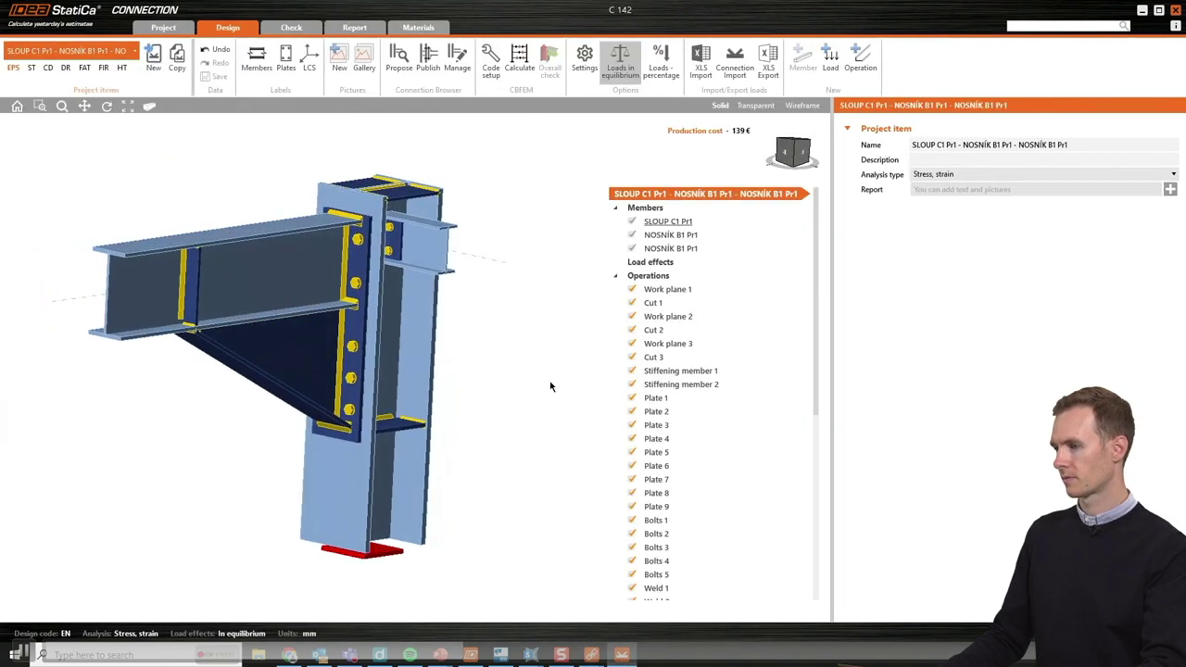
pyautogui.click(735, 69)
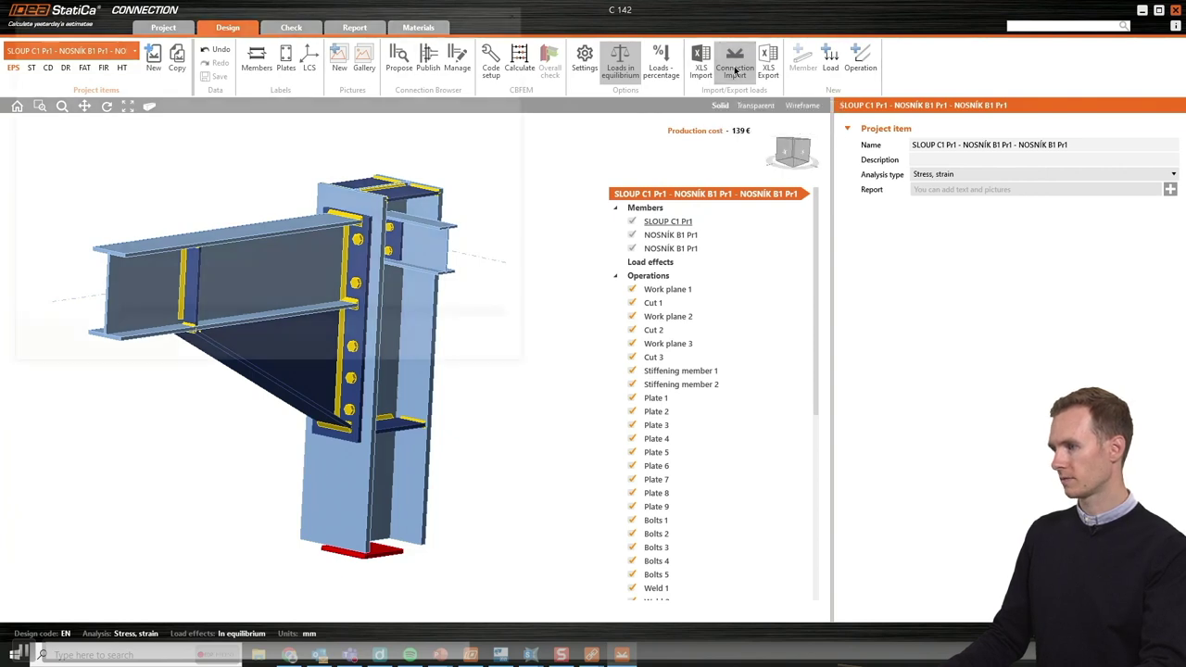
pyautogui.click(164, 105)
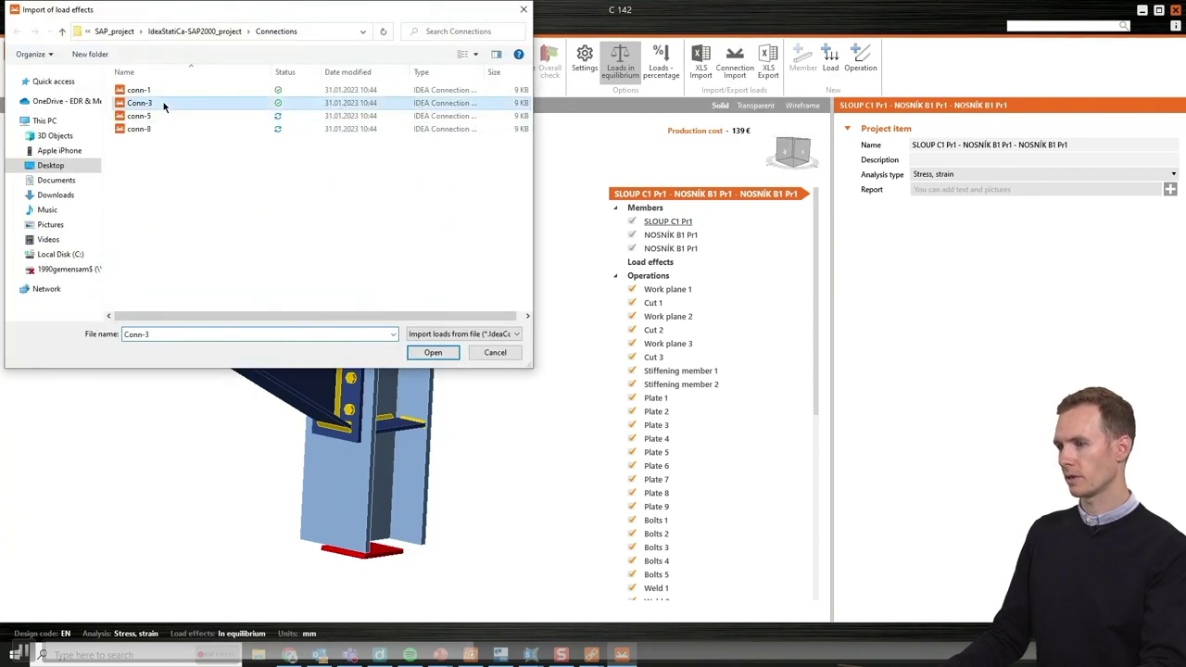
pyautogui.click(432, 352)
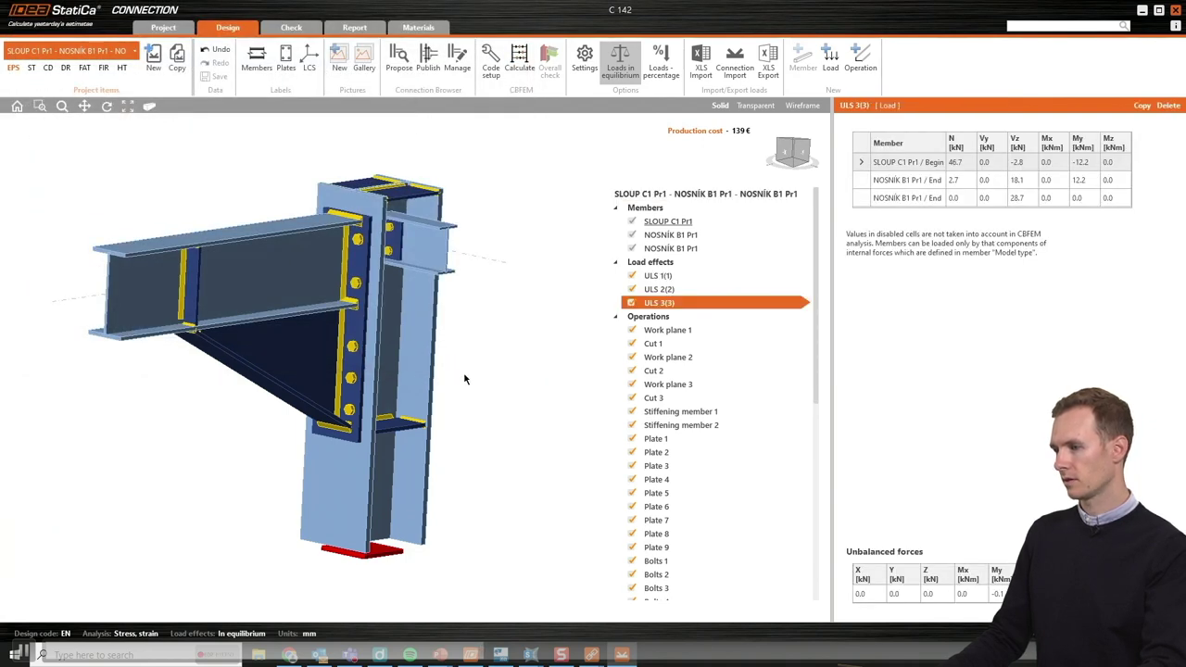
# - Examine the ULS 1 load effect, comparing the force arrows at the haunched beam, short beam and column with the load table
pyautogui.click(663, 276)
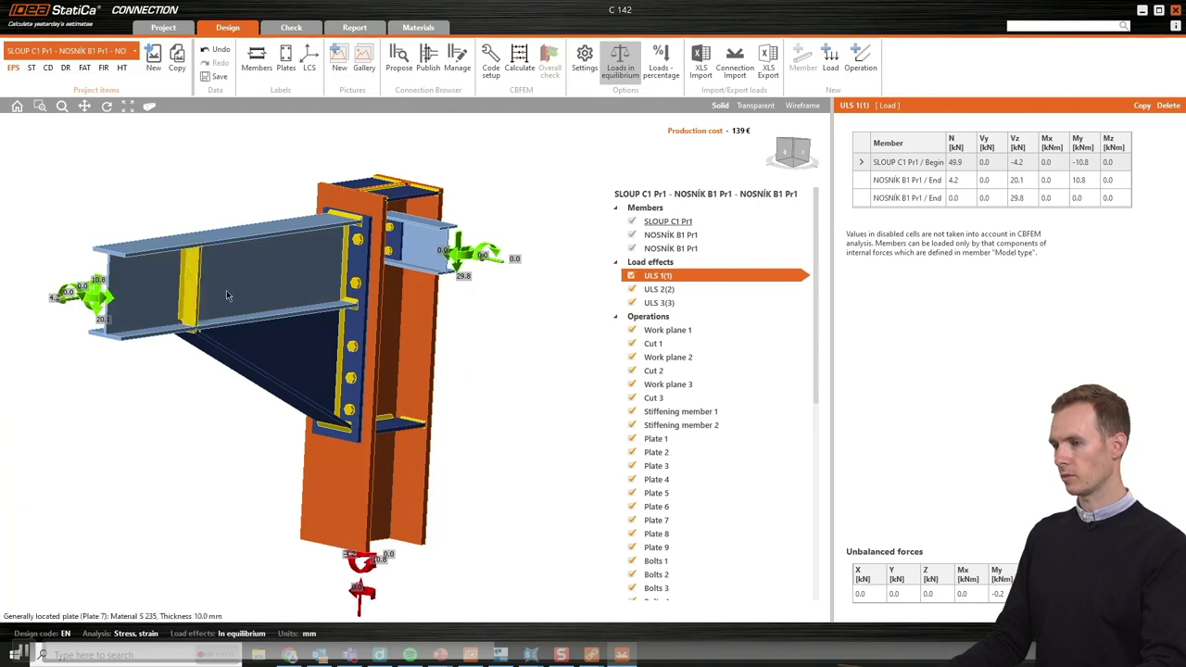
pyautogui.scroll(5, 479, 259)
pyautogui.scroll(-5, 479, 259)
pyautogui.moveTo(316, 287); pyautogui.dragTo(500, 304, button='middle')
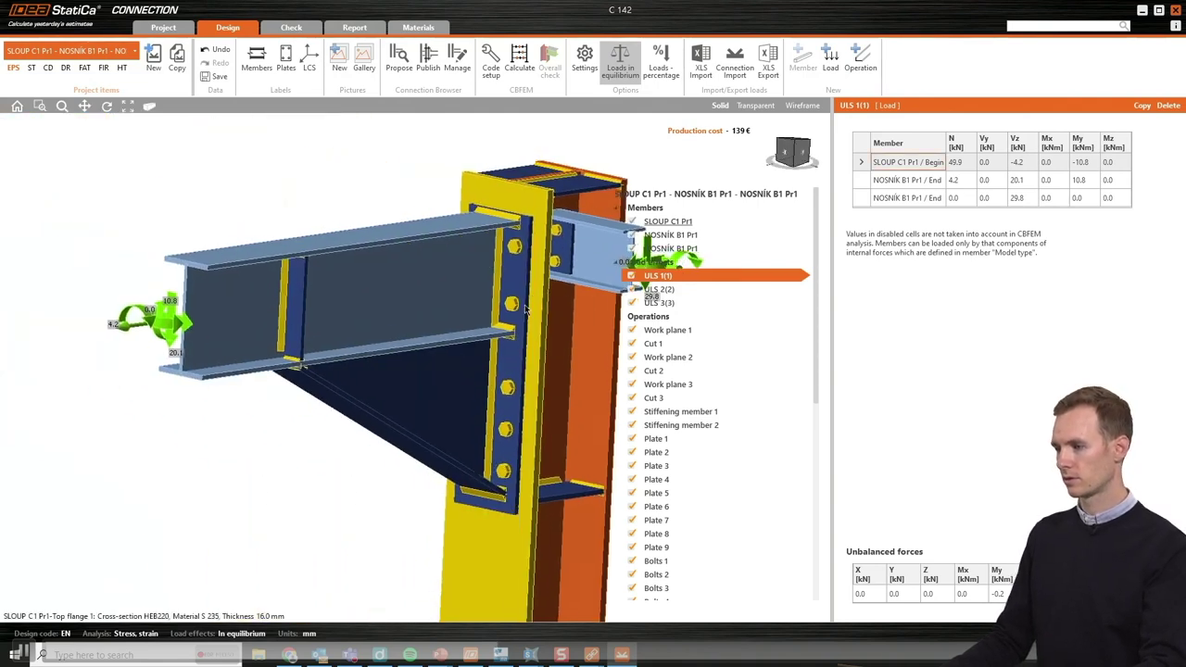
pyautogui.scroll(6, 144, 320)
pyautogui.scroll(-2, 238, 299)
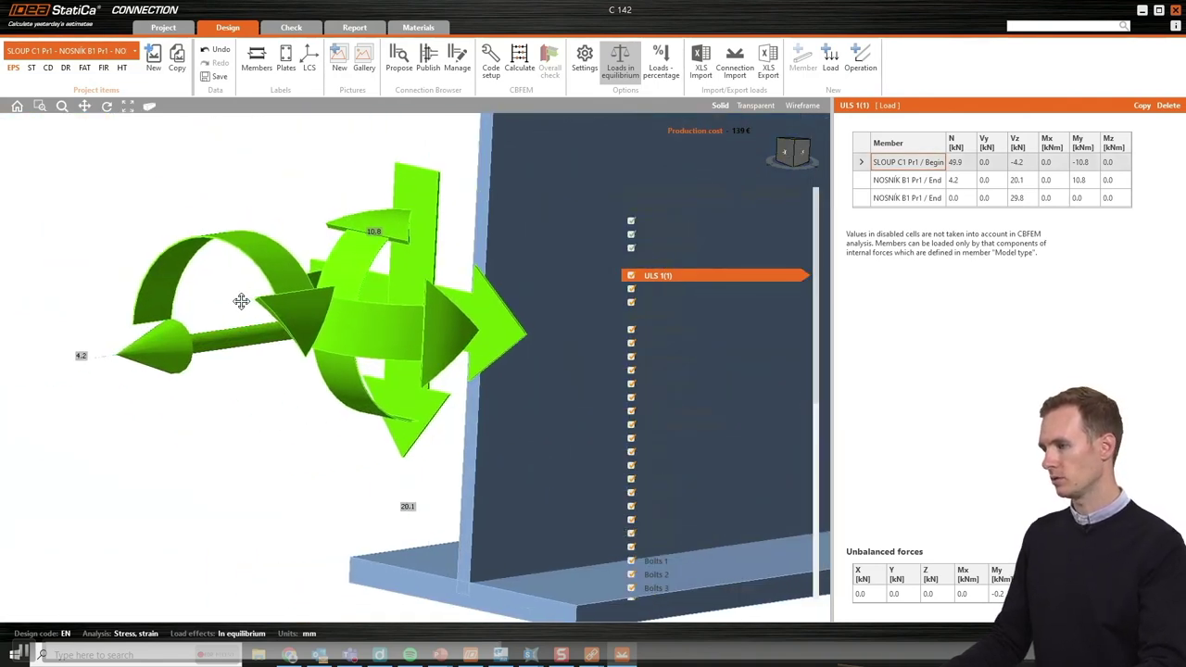
pyautogui.scroll(-3, 244, 306)
pyautogui.scroll(-4, 244, 305)
pyautogui.moveTo(402, 320); pyautogui.dragTo(229, 301, button='middle')
pyautogui.scroll(-3, 357, 320)
pyautogui.moveTo(361, 319); pyautogui.dragTo(470, 361, button='right')
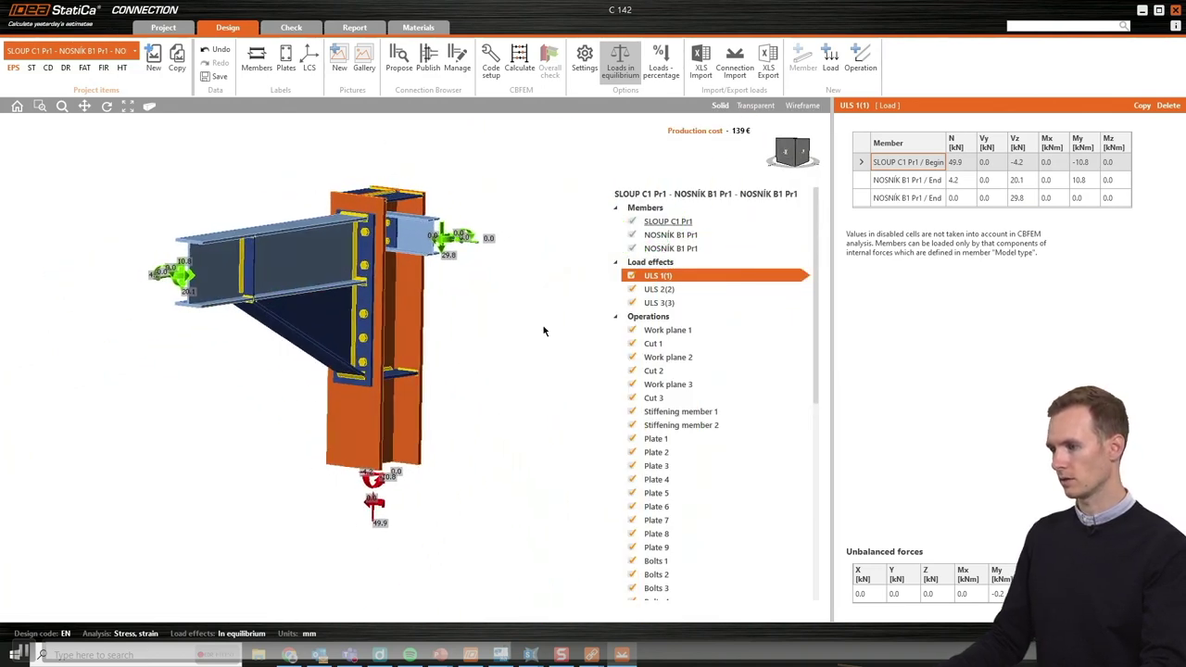
# - Exclude the ULS 2 and ULS 3 load effects and set the short IPE120 beam's forces to act in the bolts
pyautogui.click(632, 290)
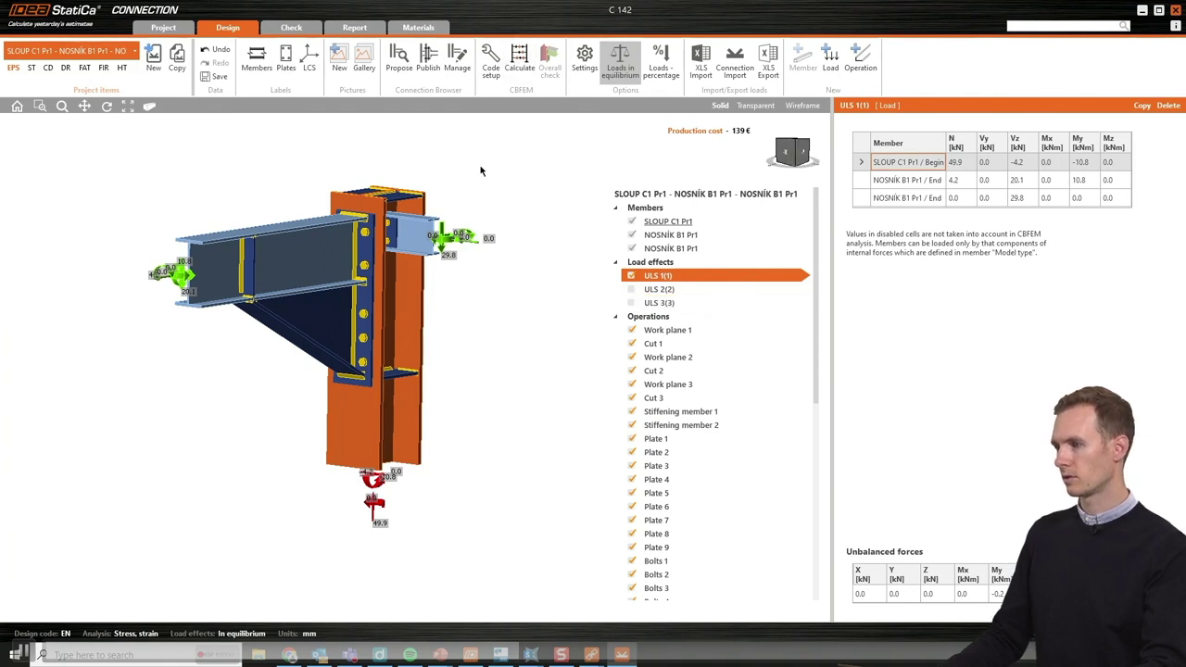
pyautogui.click(417, 239)
pyautogui.click(939, 391)
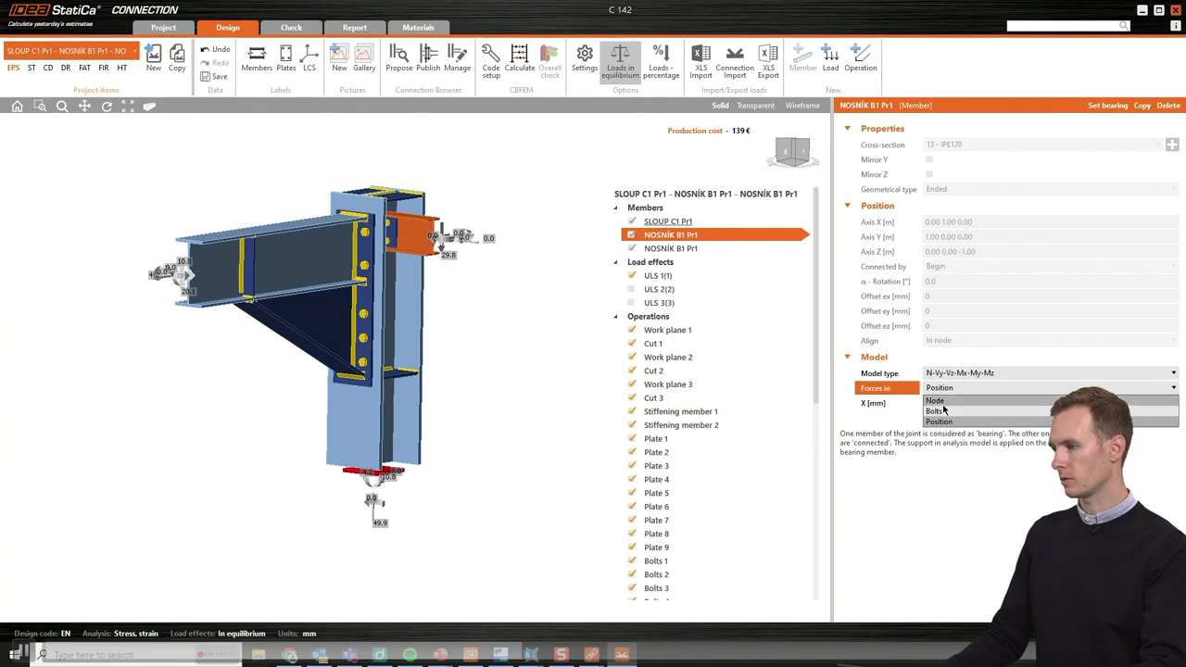
pyautogui.click(943, 410)
pyautogui.click(585, 368)
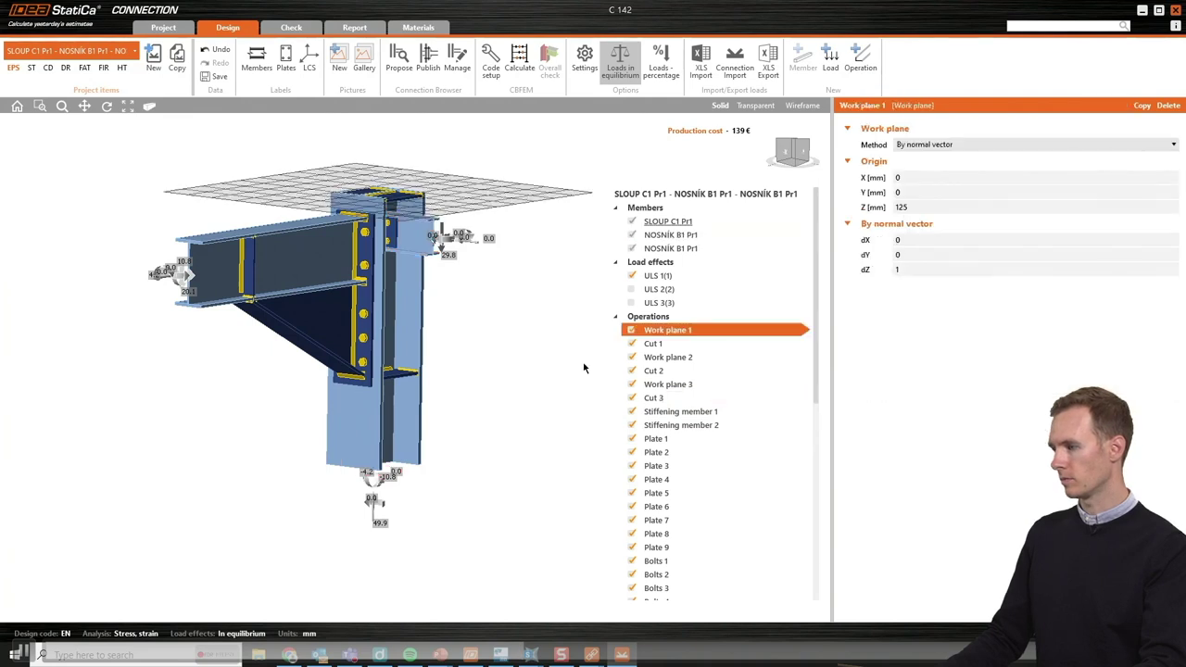
# - Calculate the connection and review the overall check summary for analysis, plates, bolts and welds
pyautogui.click(520, 63)
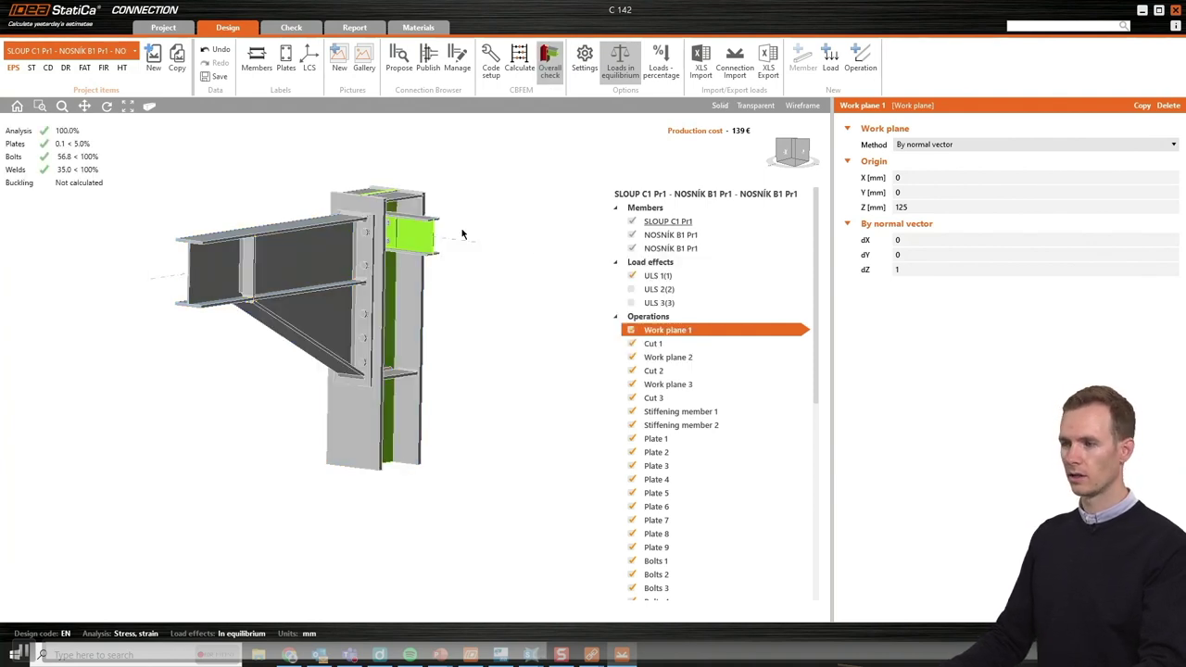
pyautogui.press('ctrl')
pyautogui.press('ctrl')
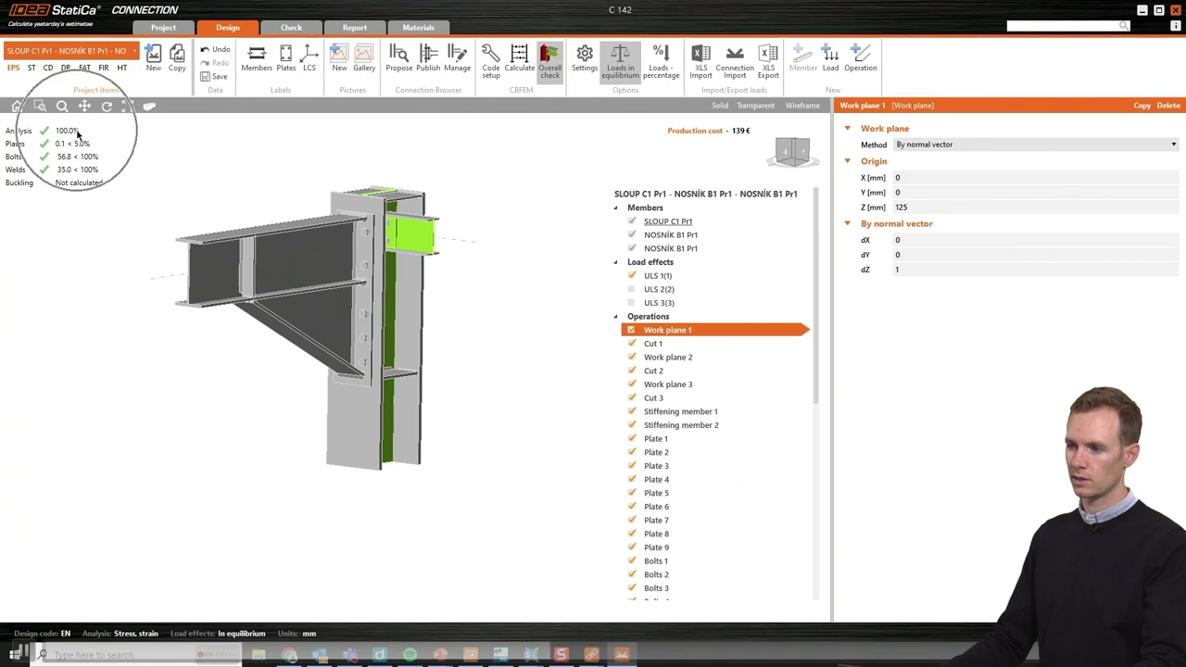
pyautogui.press('ctrl')
pyautogui.press('ctrl')
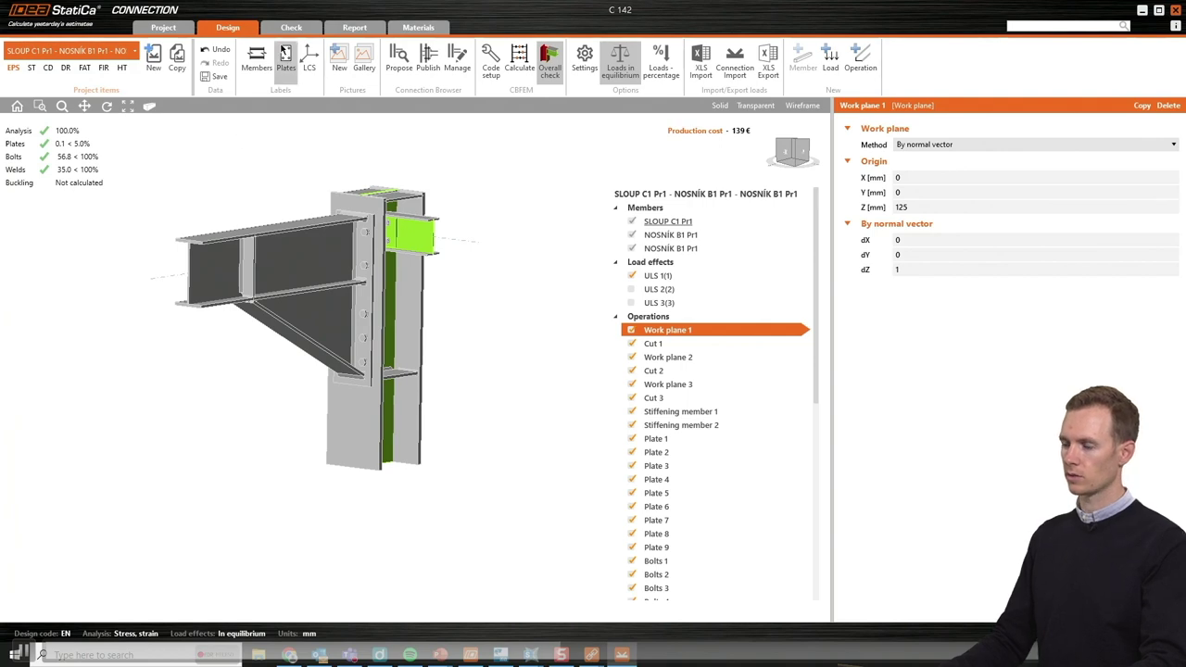
# - Open the detailed check results and display the strain check on the joint model
pyautogui.click(292, 28)
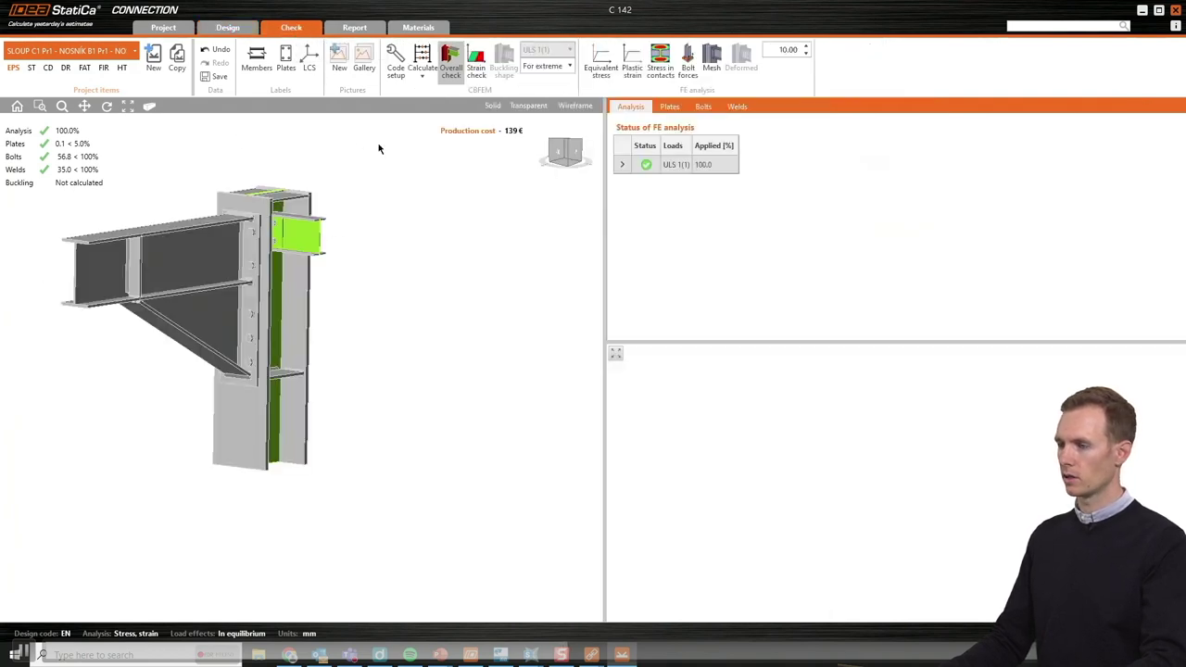
pyautogui.click(477, 72)
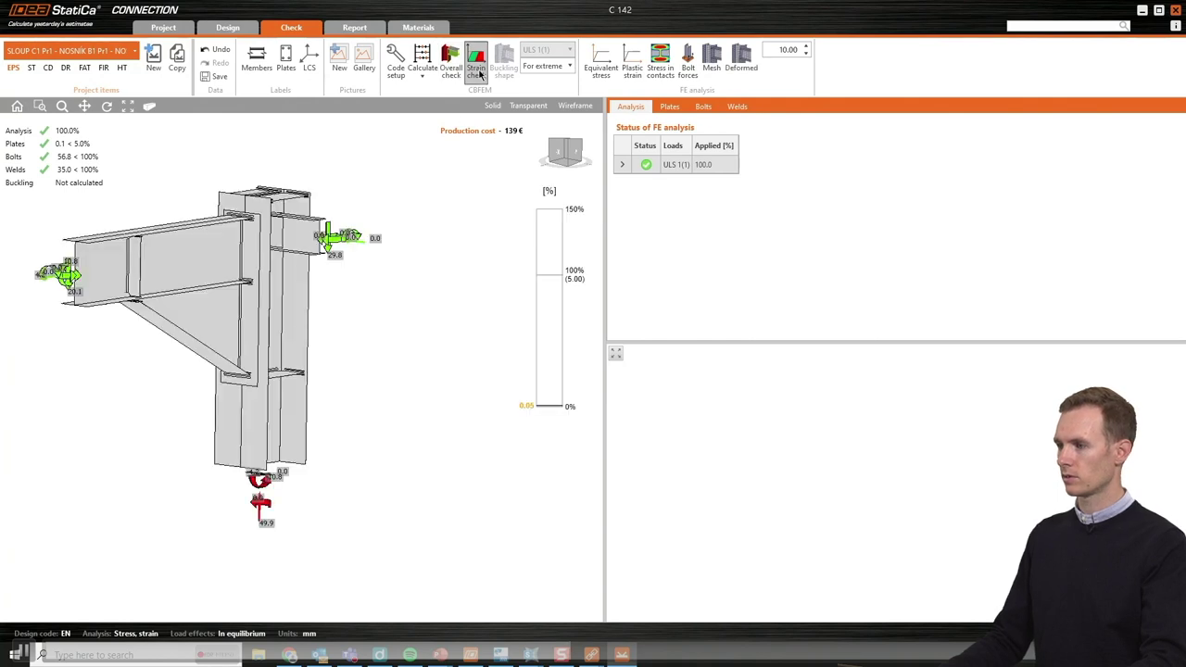
pyautogui.moveTo(410, 287); pyautogui.dragTo(424, 313, button='middle')
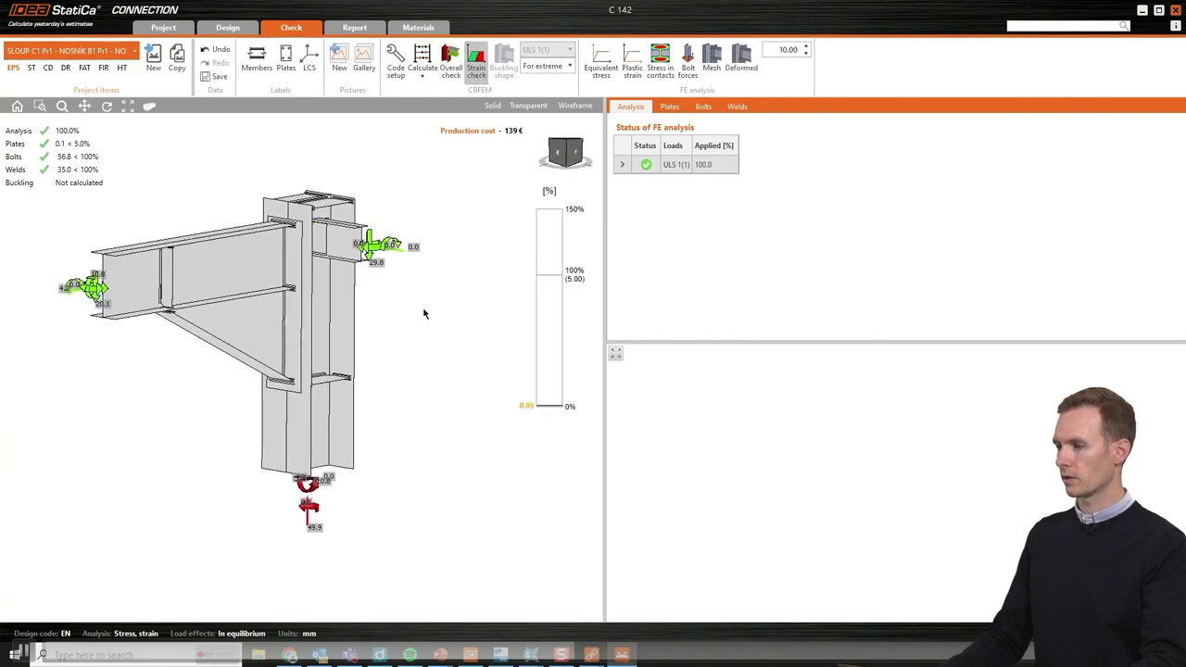
# - Display equivalent stress with bolt forces, mesh and the deformed shape, using a deformation scale of 20
pyautogui.click(614, 70)
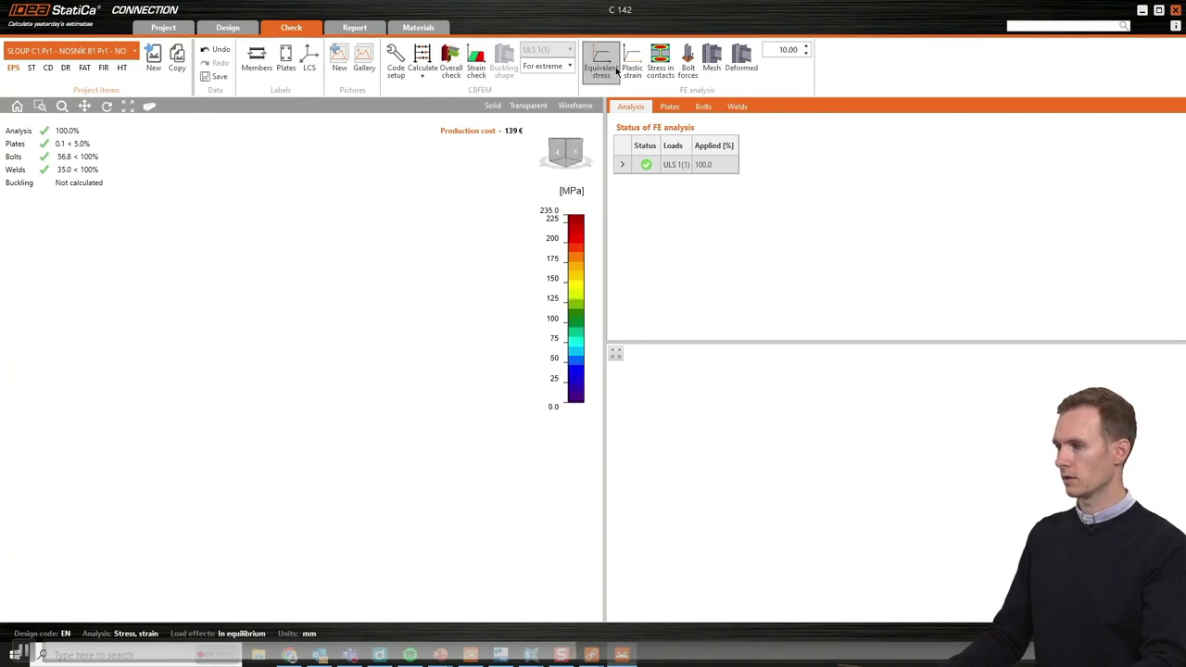
pyautogui.click(688, 65)
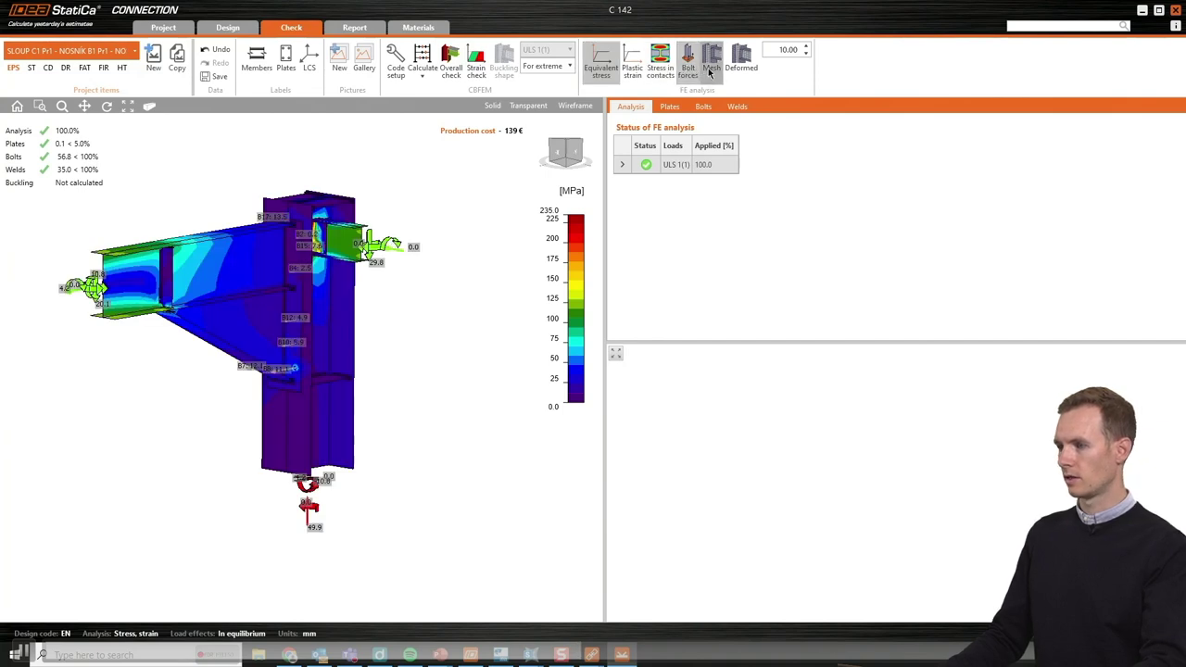
pyautogui.click(711, 63)
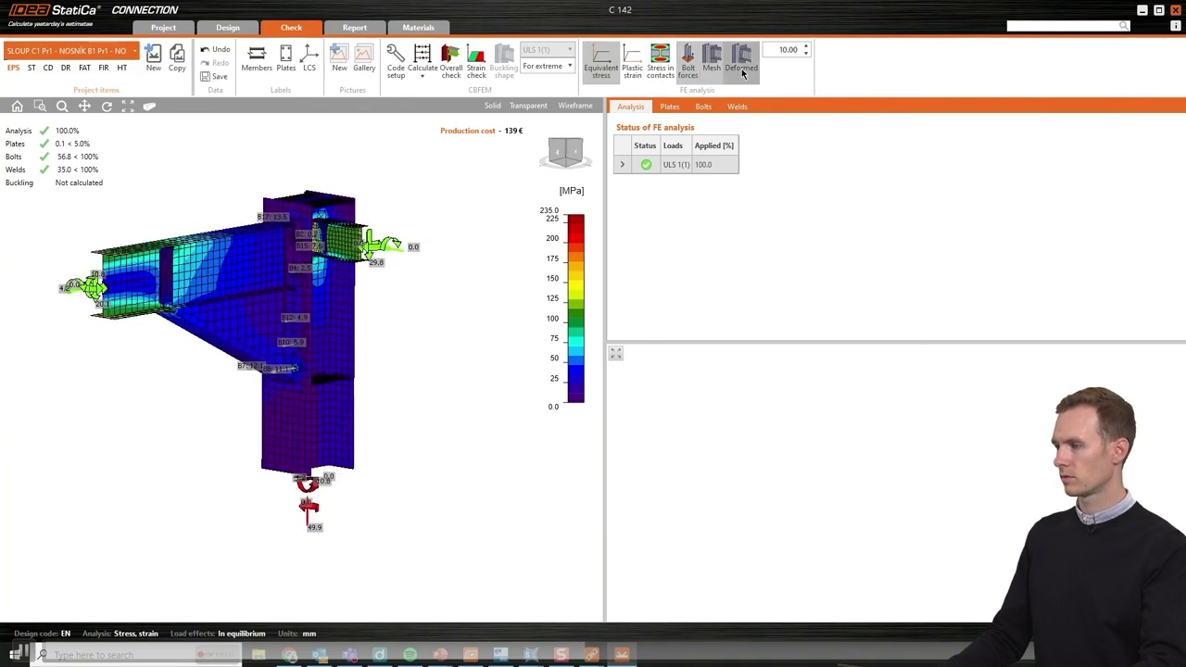
pyautogui.click(742, 69)
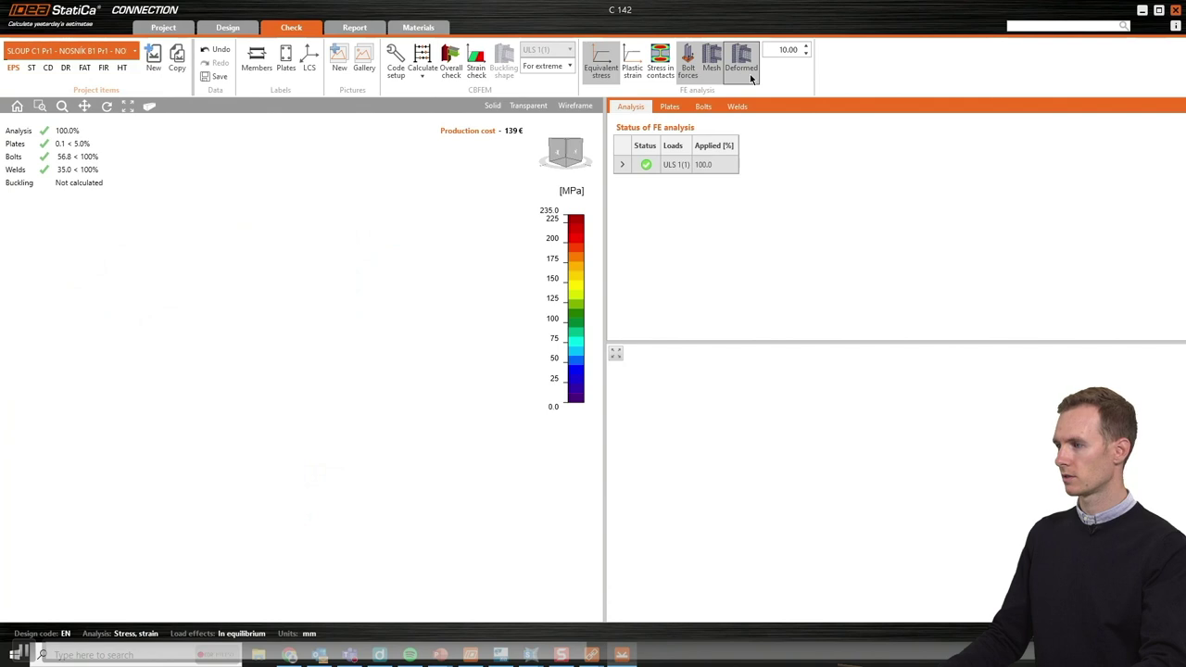
pyautogui.click(806, 45)
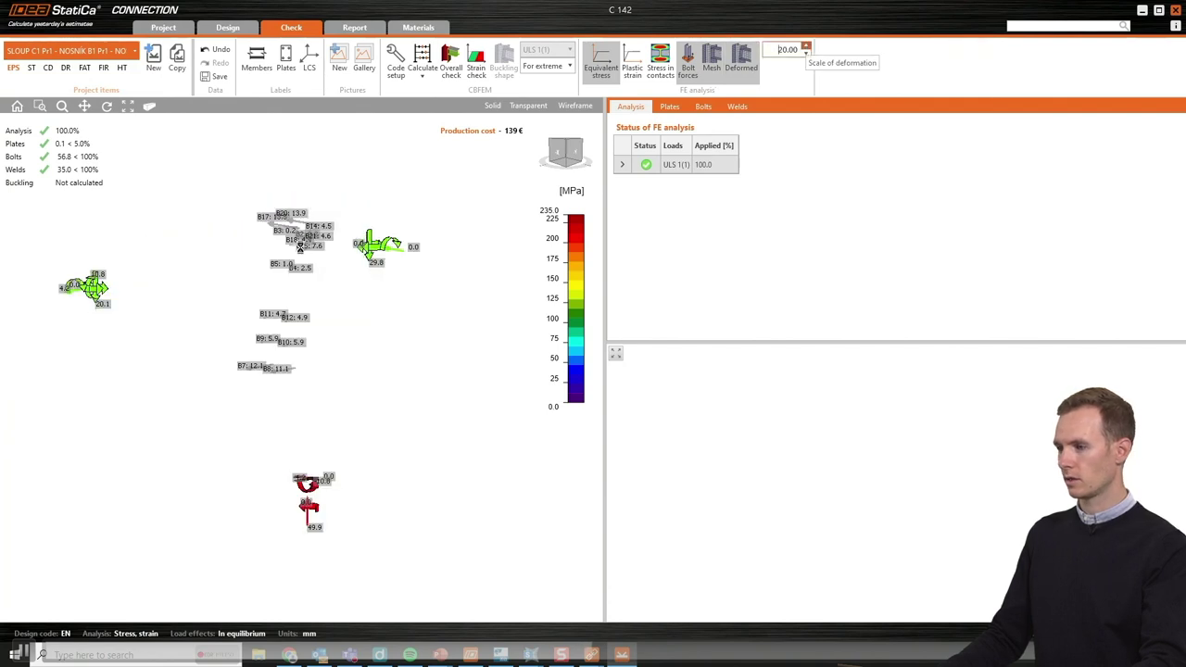
# - Inspect the deformed stress plot around the short beam's bolted connection to the column and along the haunch
pyautogui.scroll(5, 300, 247)
pyautogui.moveTo(300, 247); pyautogui.dragTo(321, 280, button='right')
pyautogui.scroll(-5, 321, 280)
pyautogui.moveTo(321, 280); pyautogui.dragTo(318, 250, button='middle')
pyautogui.moveTo(318, 251); pyautogui.dragTo(335, 268, button='right')
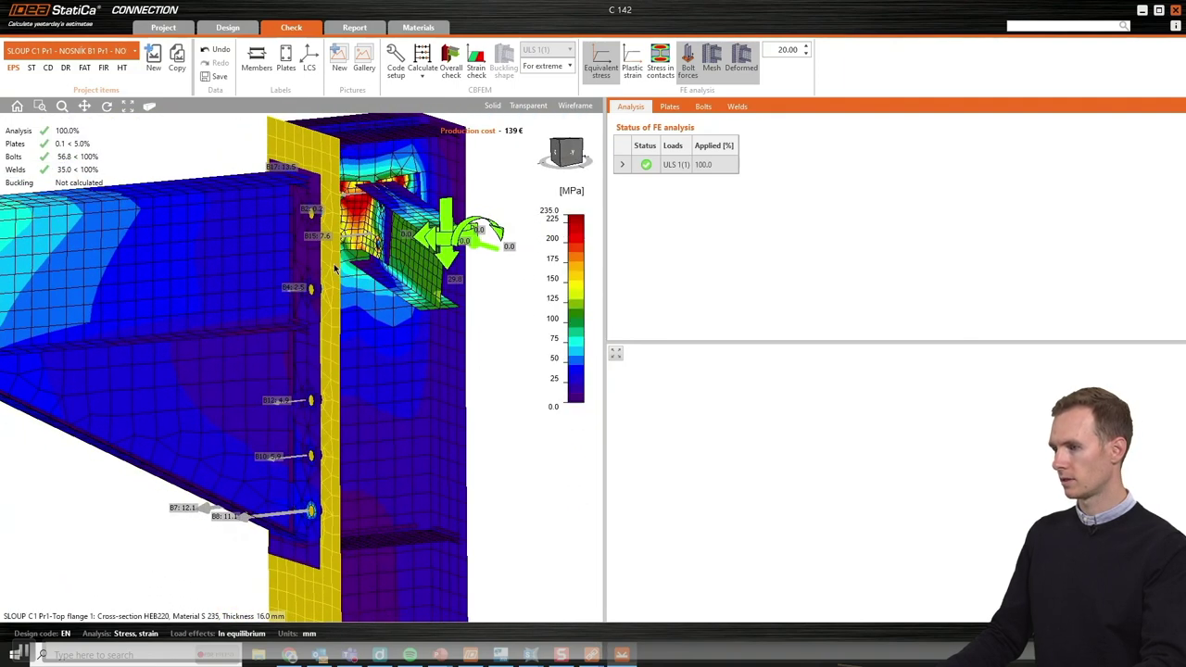
pyautogui.scroll(-5, 315, 270)
pyautogui.moveTo(327, 269); pyautogui.dragTo(403, 266, button='middle')
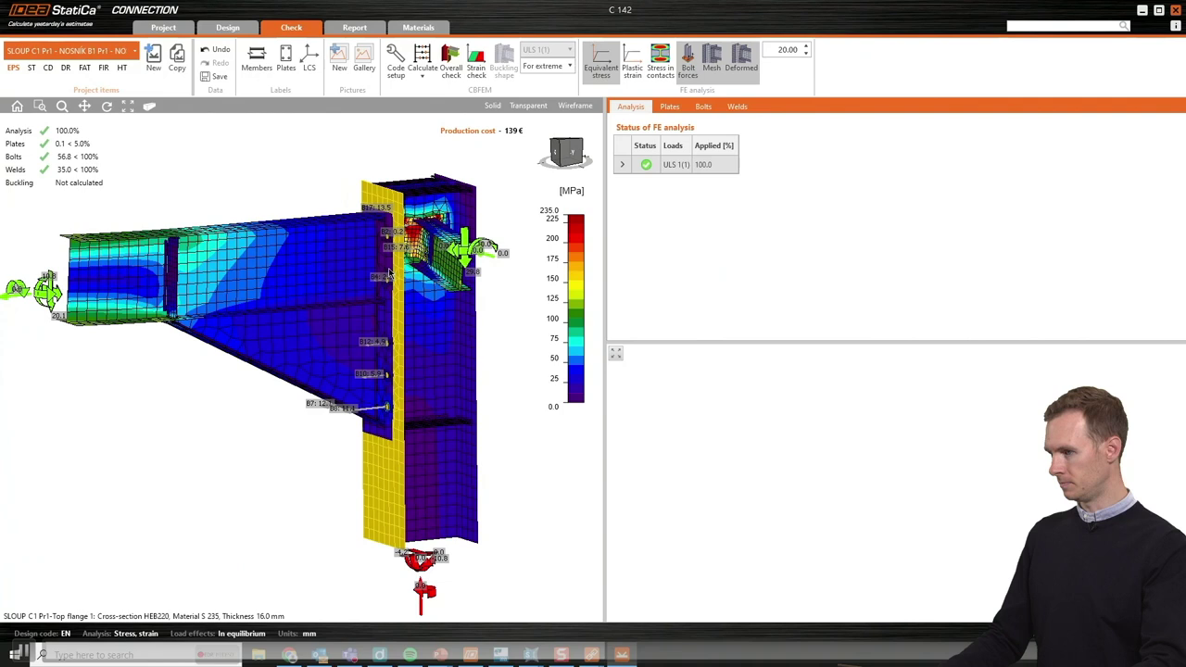
# - Review the plate check of the short beam's web, NOSNÍK B1 Pr1-w 1, and the detailed check of bolt B3
pyautogui.click(670, 107)
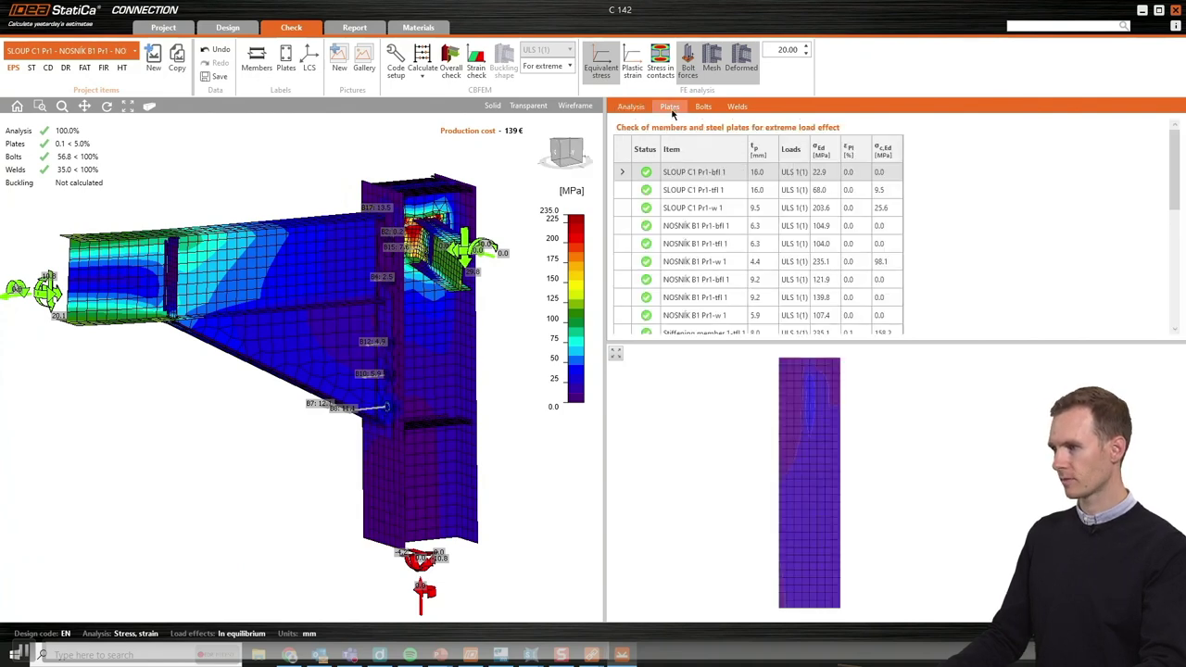
pyautogui.click(695, 261)
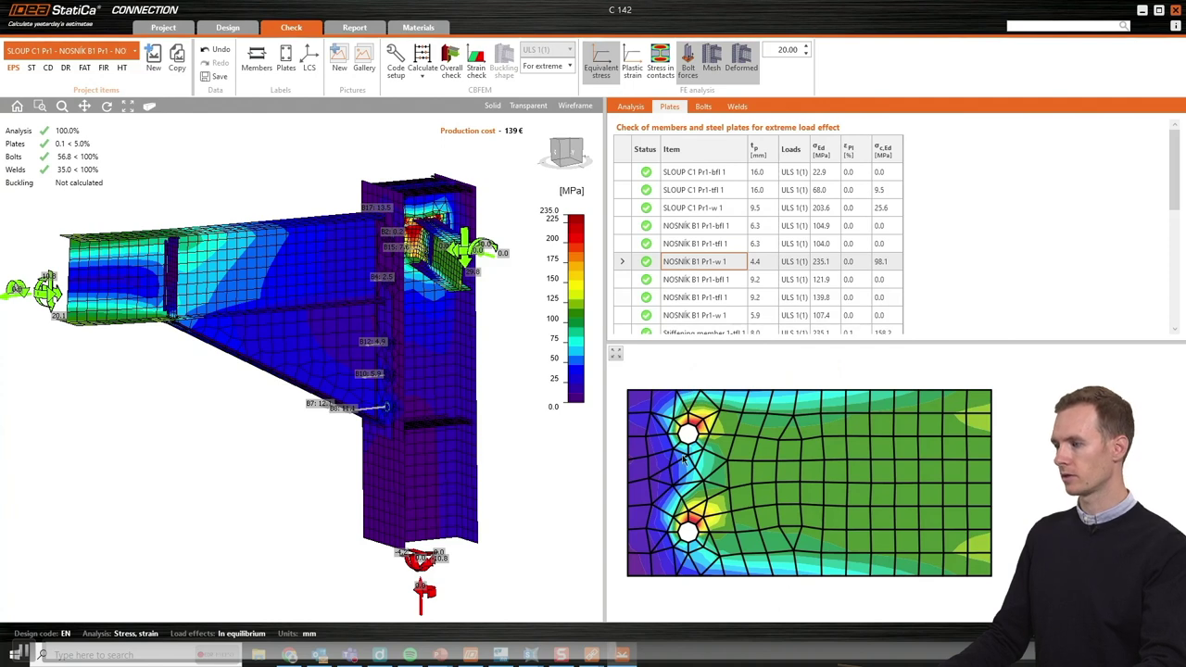
pyautogui.click(705, 107)
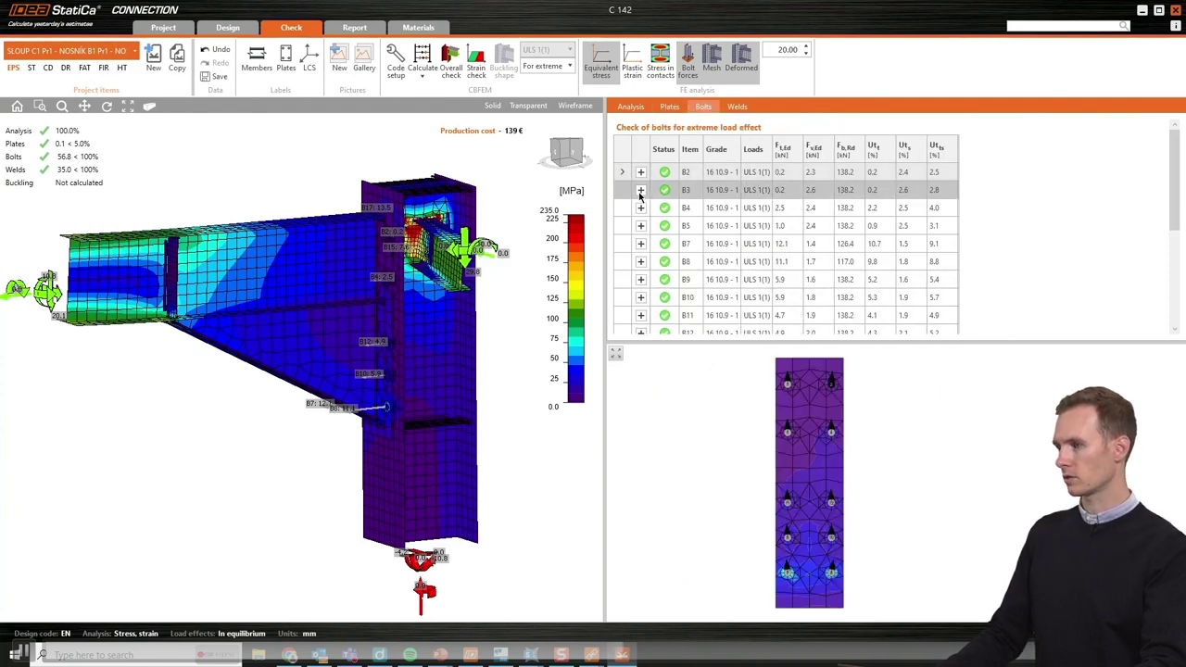
pyautogui.click(641, 190)
pyautogui.moveTo(947, 220); pyautogui.dragTo(952, 189)
pyautogui.click(640, 176)
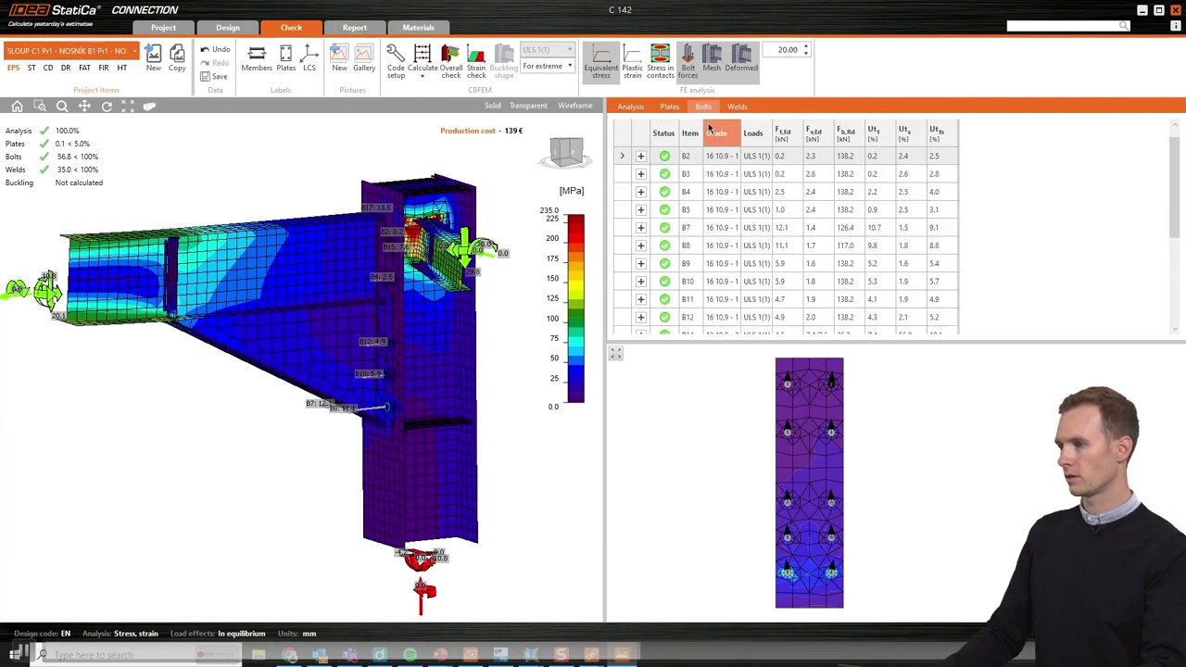